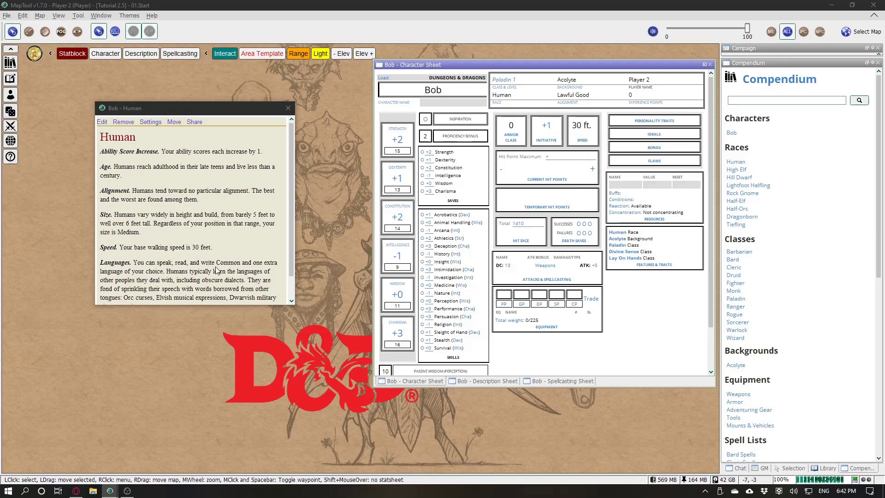
Step: Set Bob's languages to Common and Dwarvish, close the Human description, and show the Acolyte background
scroll(395, 325, down, 2)
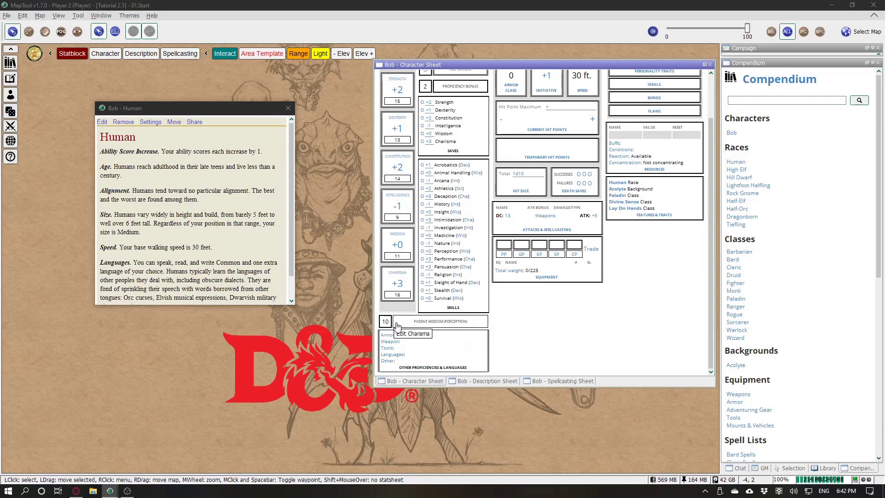
click(395, 356)
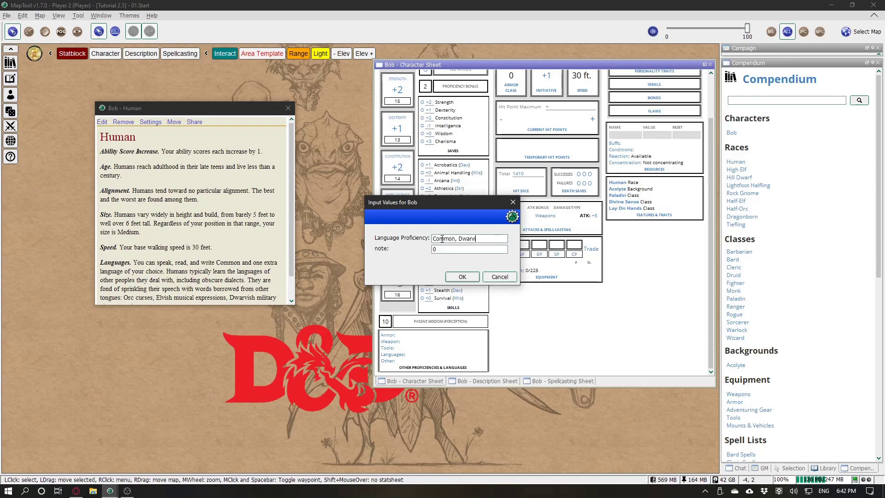
click(462, 276)
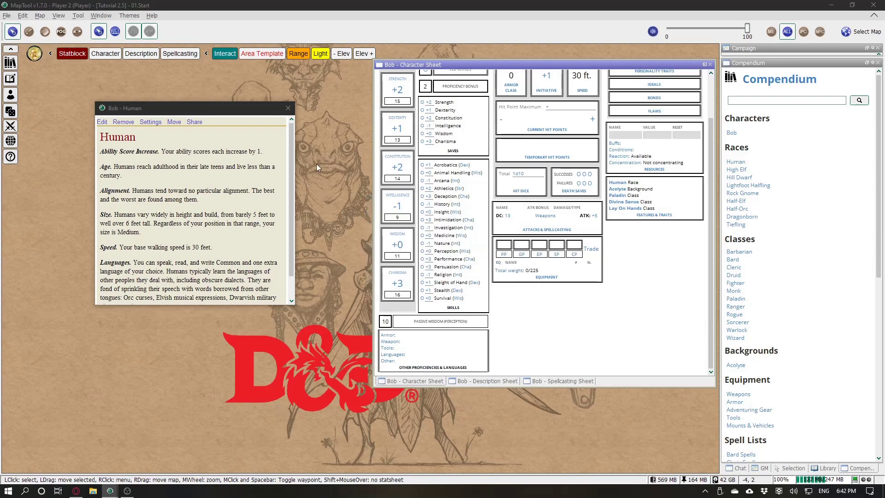
click(288, 108)
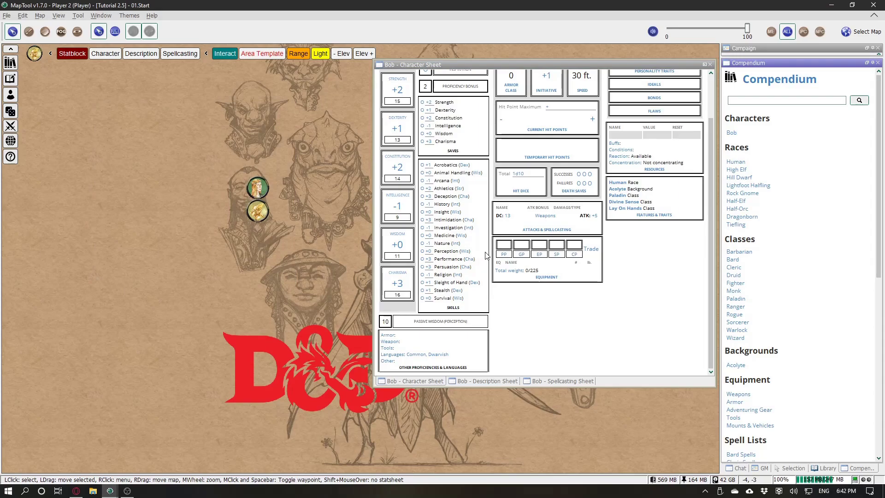
click(617, 189)
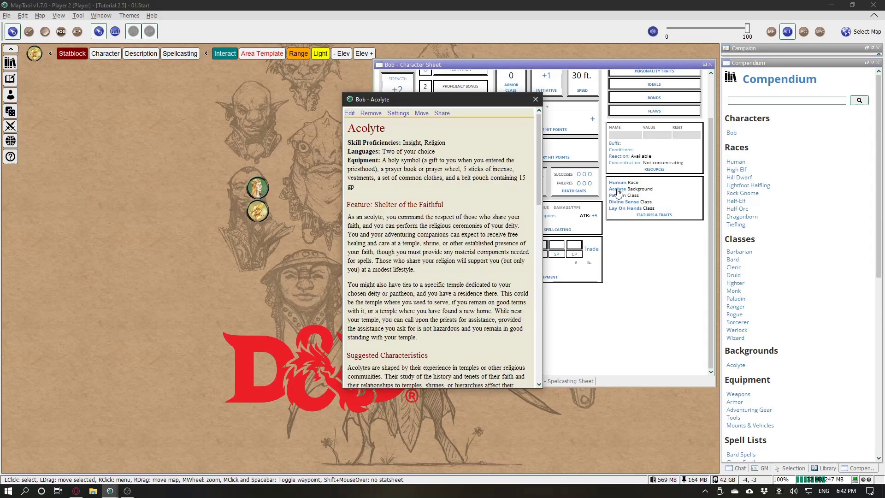
Step: Using the Acolyte skill list, make Bob Proficient in Insight and Religion
drag(469, 105, 285, 81)
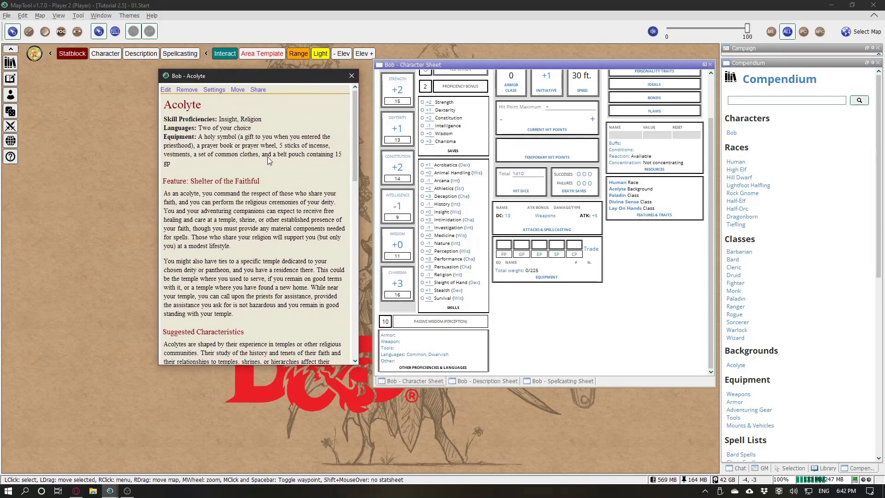
click(255, 118)
drag(167, 121, 229, 123)
click(229, 123)
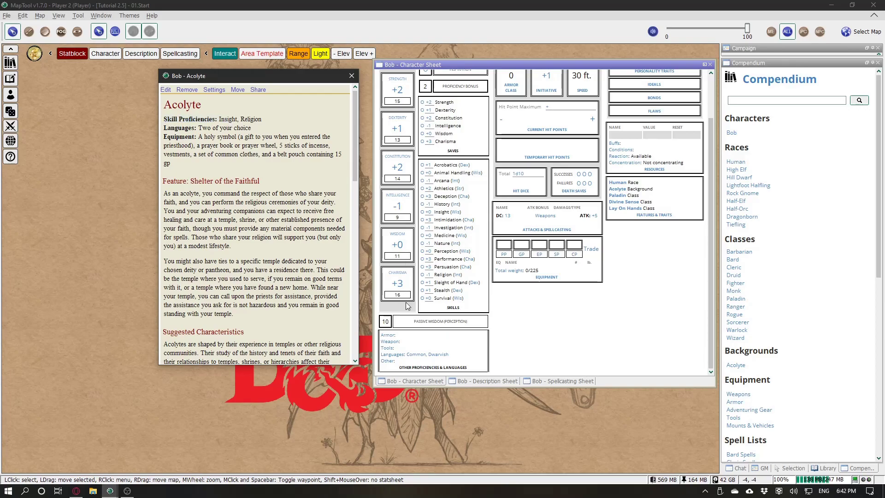
click(422, 215)
click(436, 219)
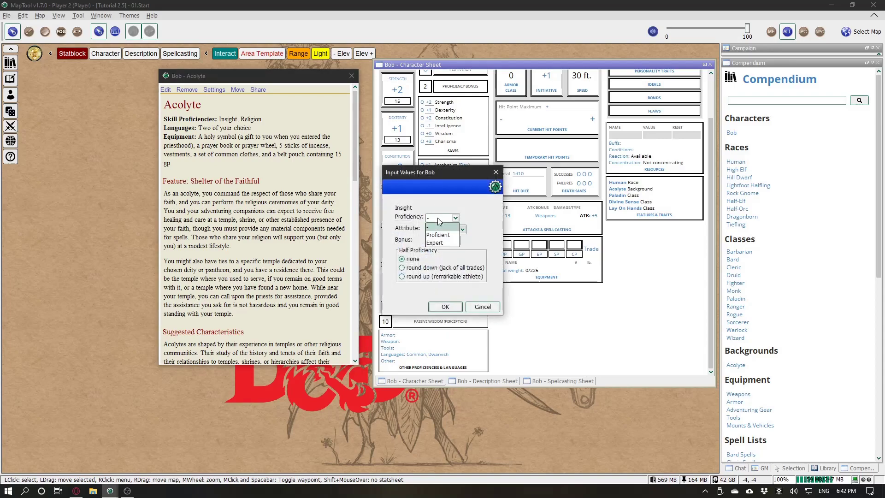
click(447, 236)
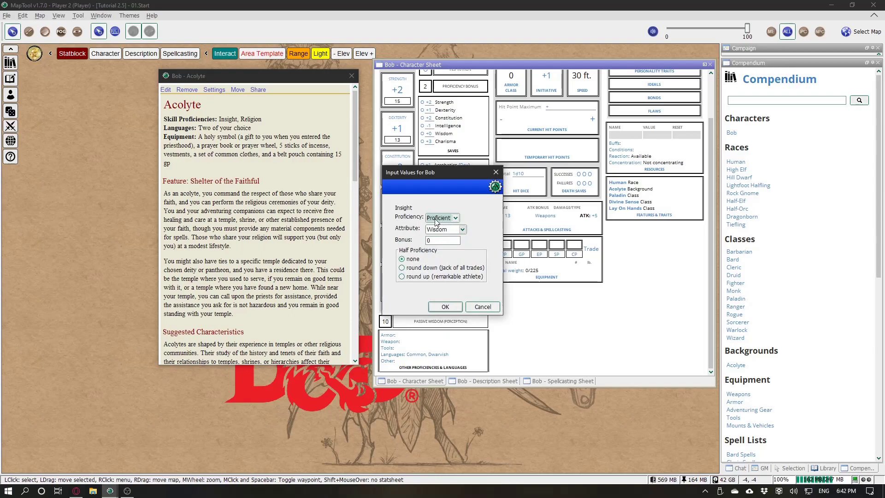
click(445, 307)
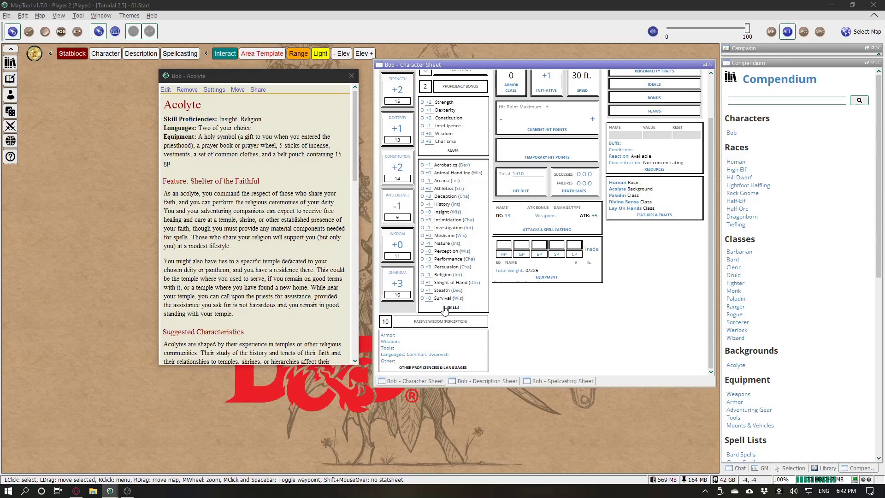
click(422, 274)
click(436, 218)
click(447, 236)
click(445, 307)
Step: Add Celestial and Infernal to Bob's languages
drag(200, 129, 267, 133)
click(515, 307)
click(401, 358)
text(, Celestial, Infernal)
key(Return)
Step: Add a Reliquary and a Book from Adventuring Gear to Bob's equipment, reaching 7/225 weight
click(256, 143)
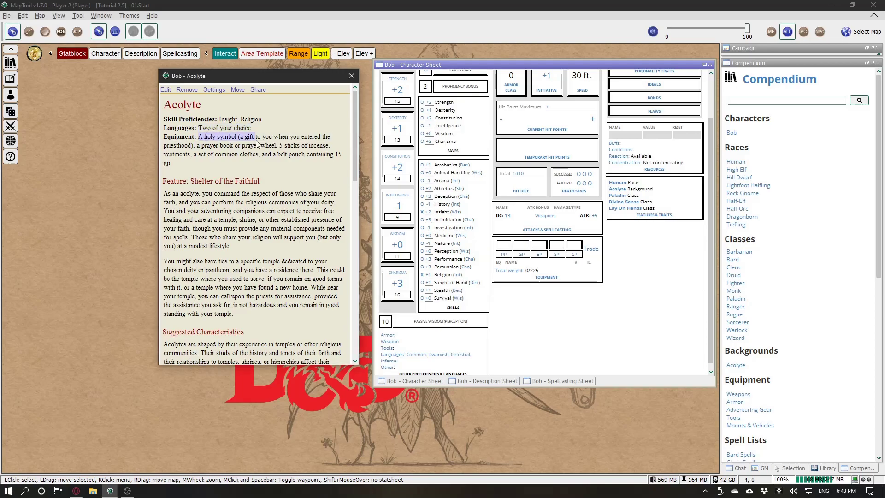
scroll(775, 282, down, 5)
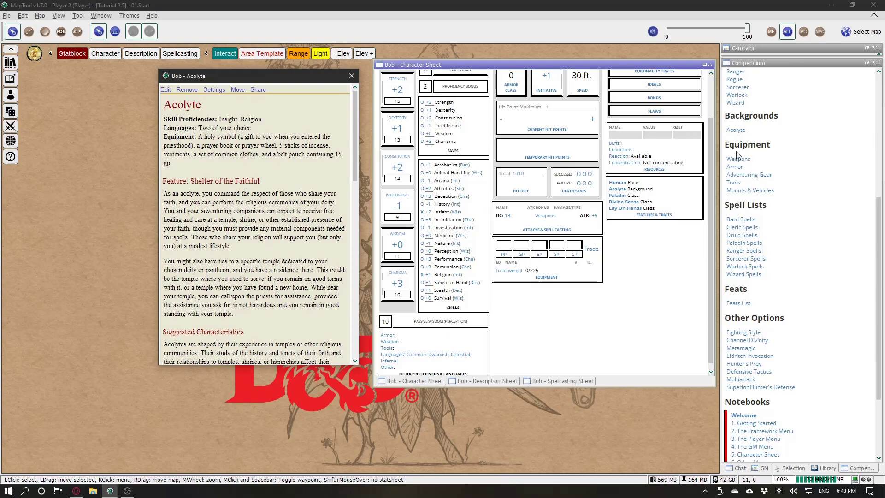
click(748, 176)
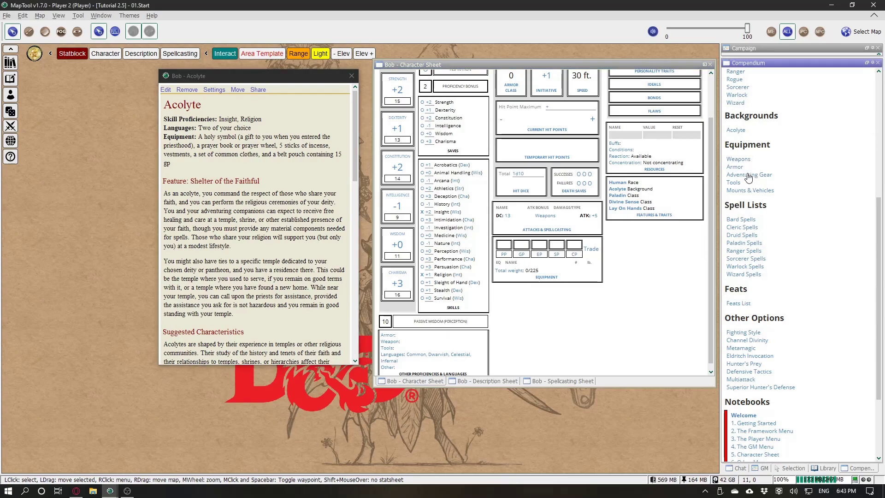
drag(526, 116, 632, 97)
drag(204, 137, 253, 137)
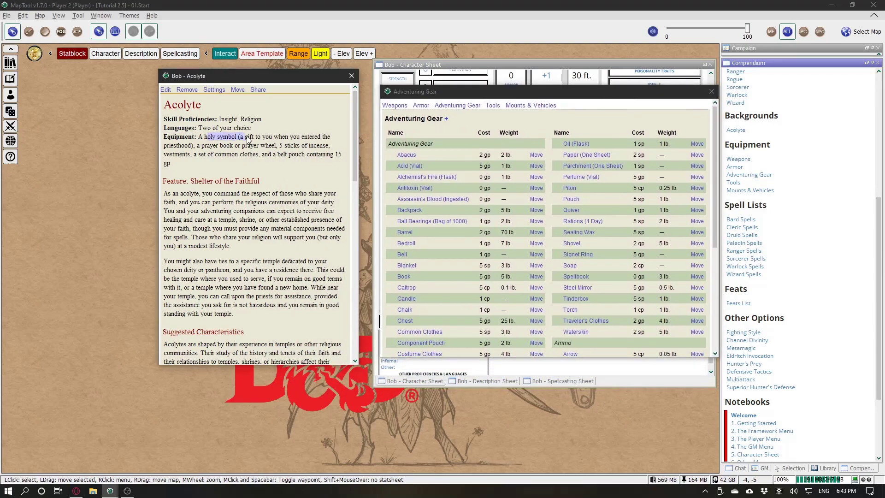
scroll(599, 238, down, 5)
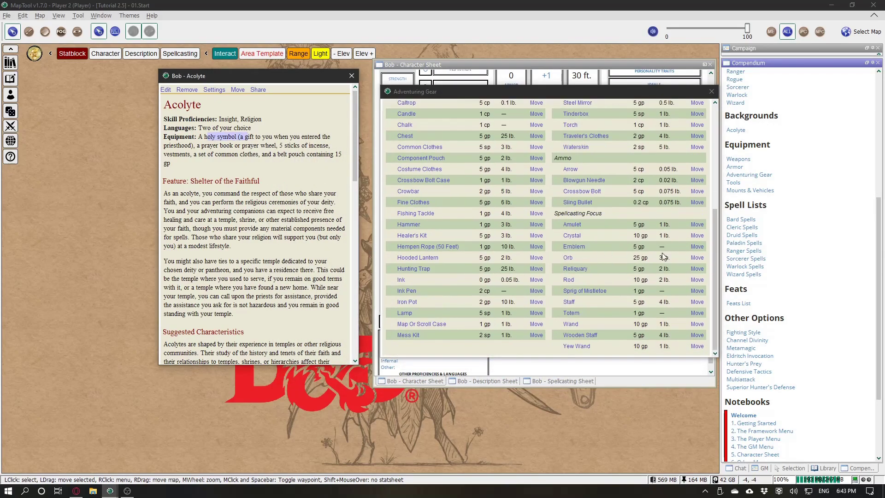
click(697, 269)
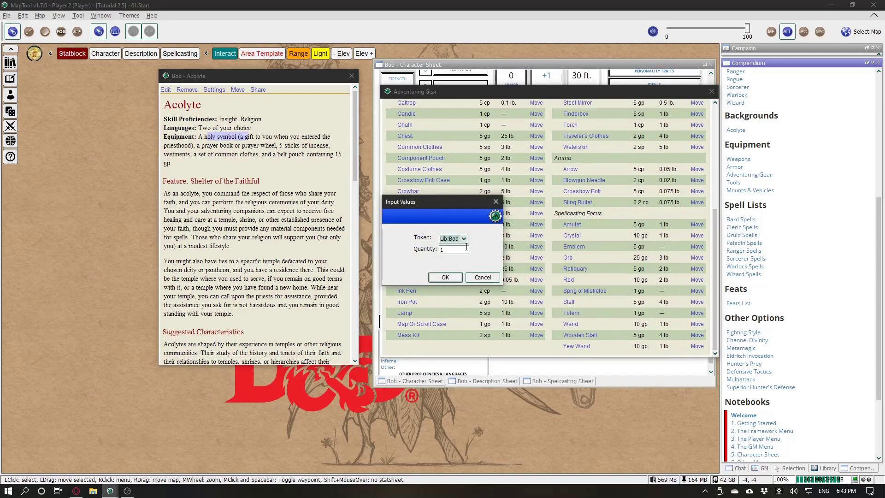
click(446, 277)
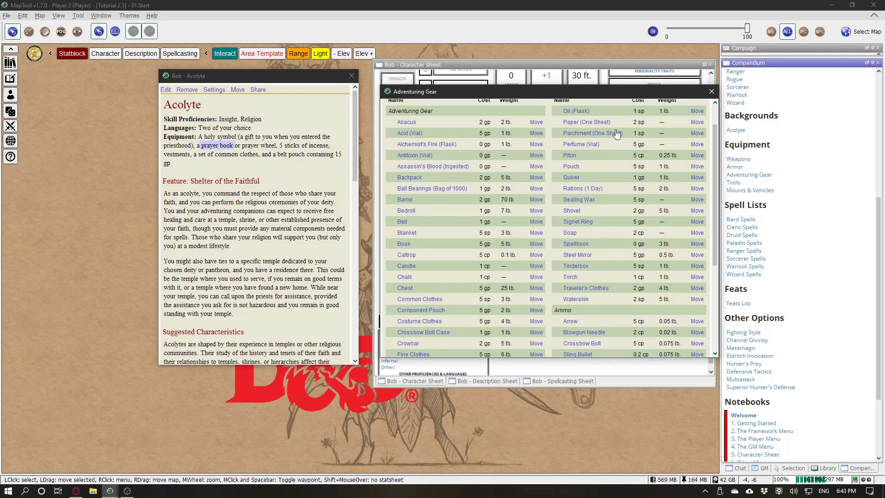
drag(714, 232, 714, 107)
click(712, 91)
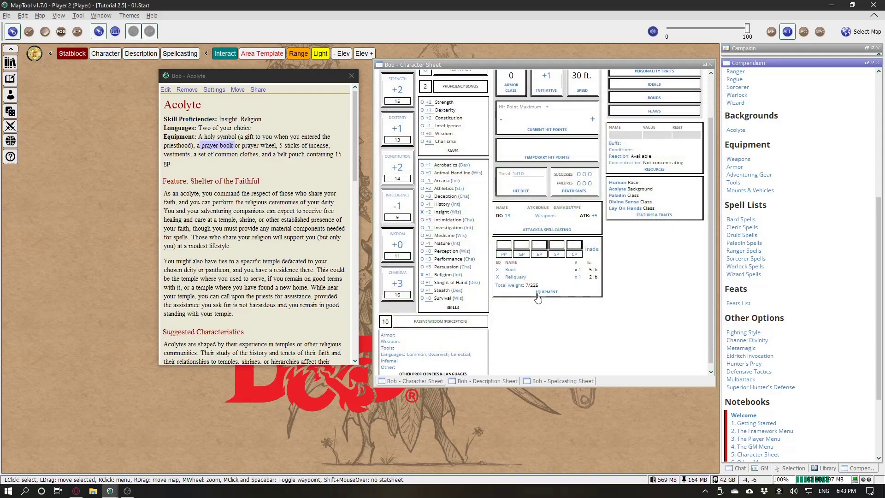
click(551, 295)
Step: Add a custom 'Stick of Incense' item to Bob's equipment with quantity 5
click(424, 250)
click(424, 250)
click(424, 251)
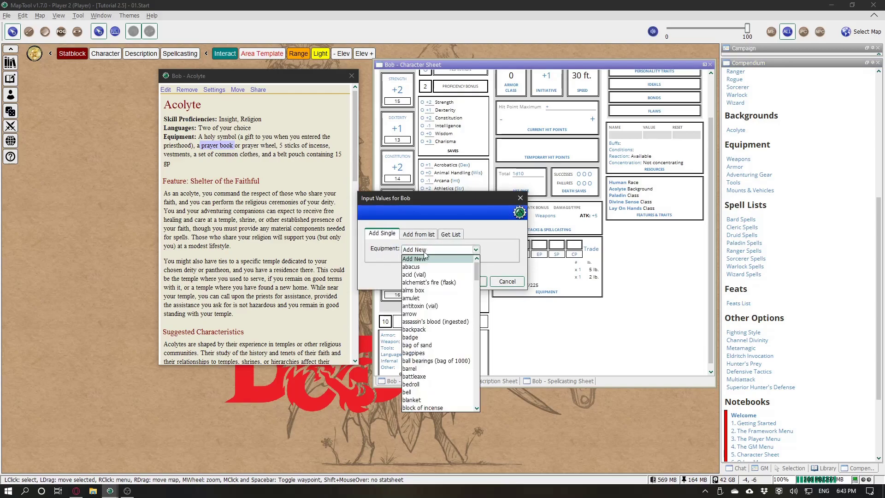
click(424, 251)
click(469, 282)
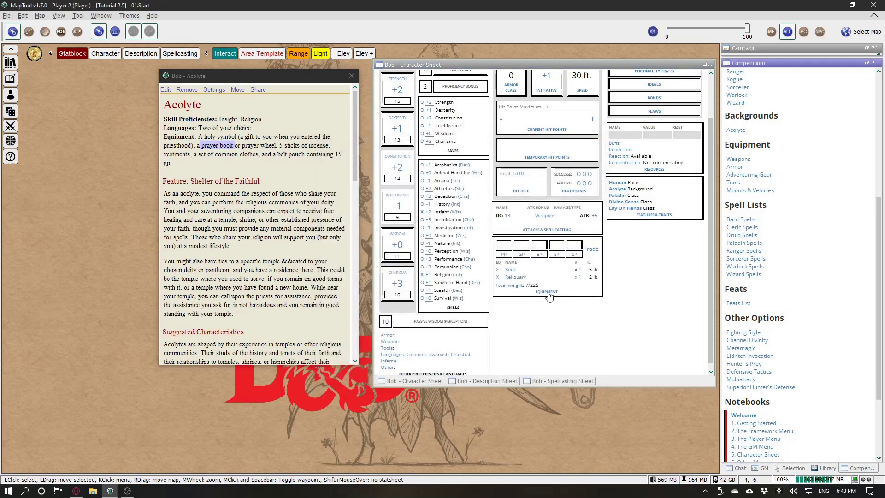
click(548, 294)
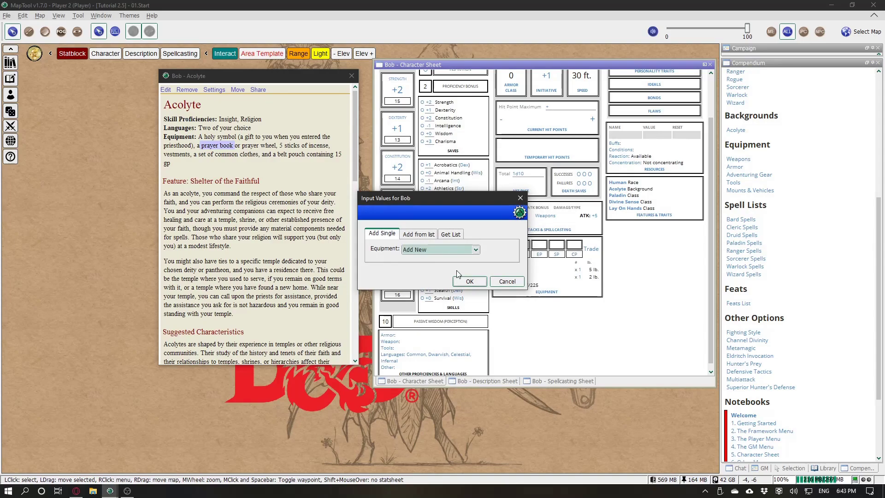
click(469, 282)
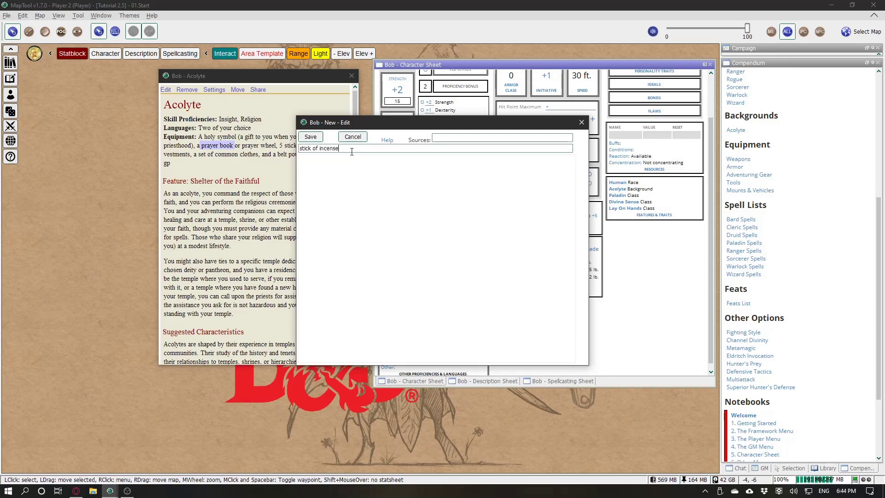
click(311, 137)
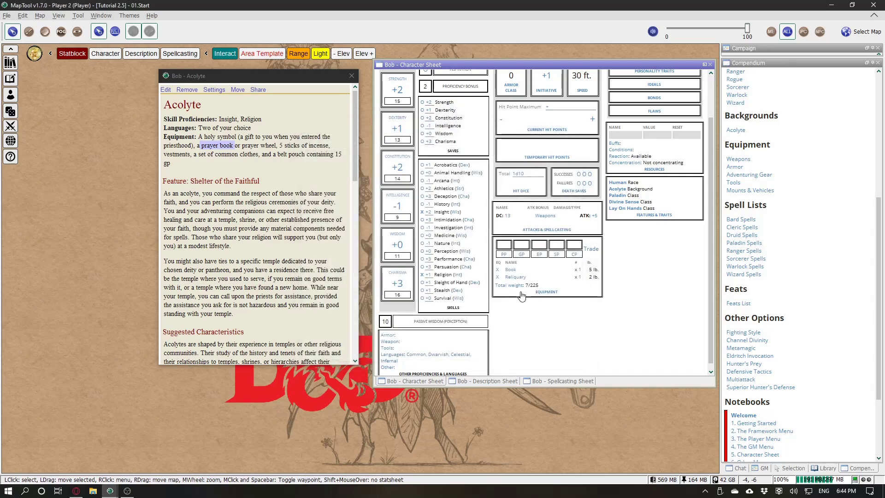
click(579, 285)
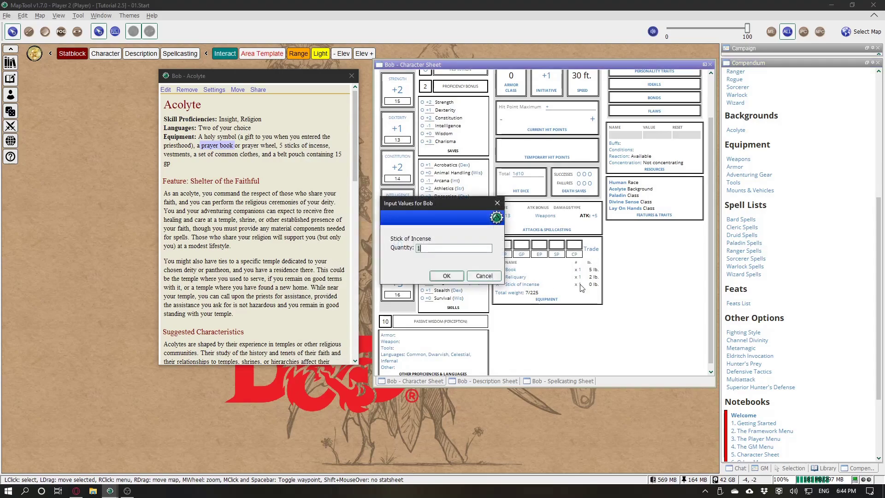
click(446, 276)
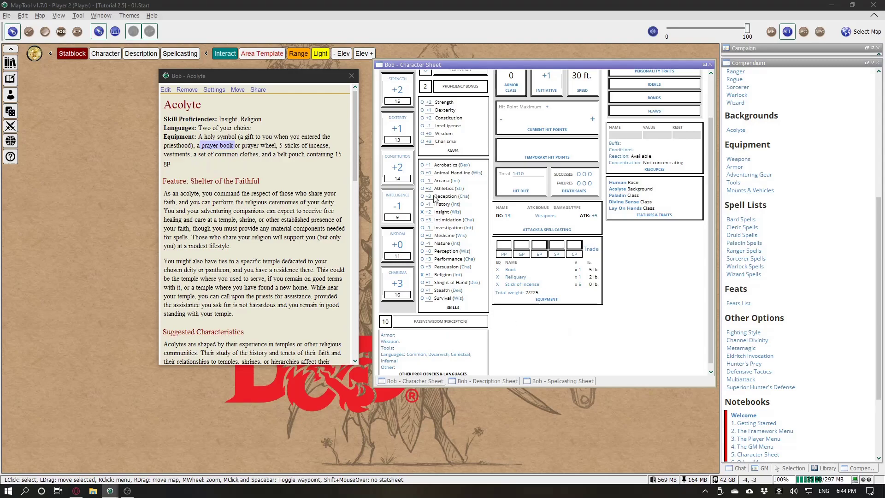
click(548, 300)
Step: Add Vestments, Common Clothes and a Pouch to Bob's equipment
key(Return)
click(749, 174)
click(425, 268)
key(Return)
click(409, 192)
key(Return)
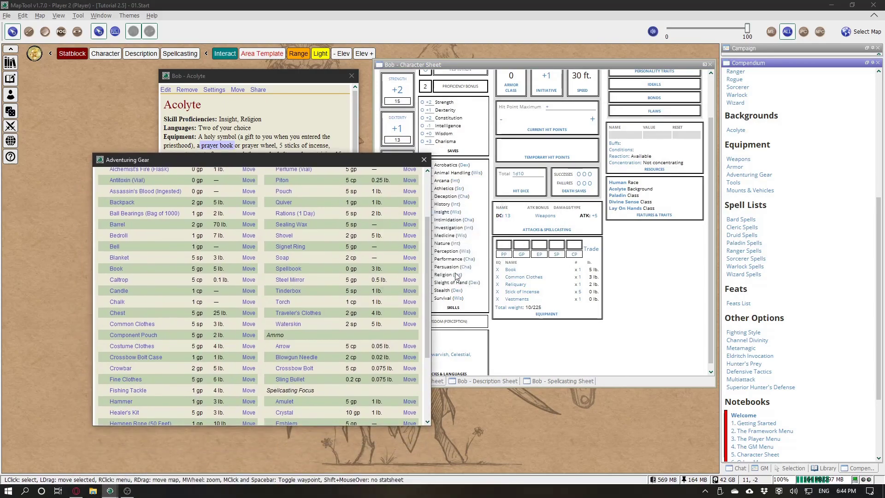
click(424, 160)
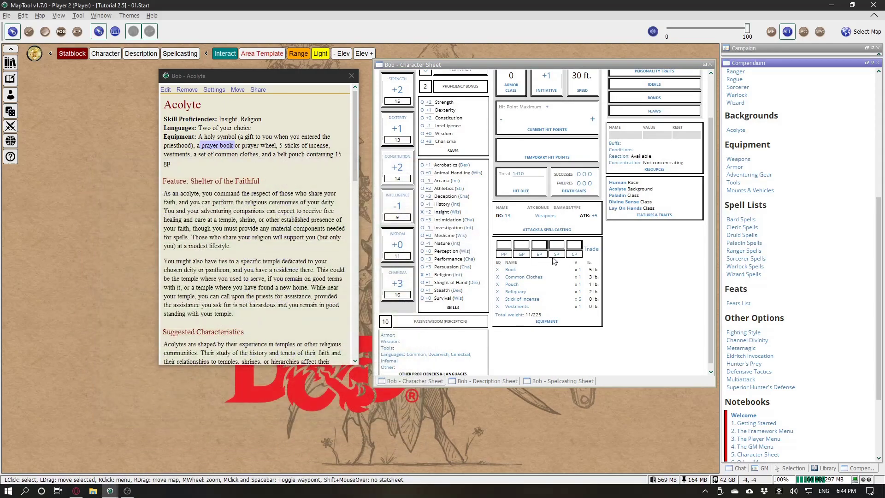
Step: Set Bob's gold to 15, close the Acolyte description, and show the Paladin class description
click(521, 254)
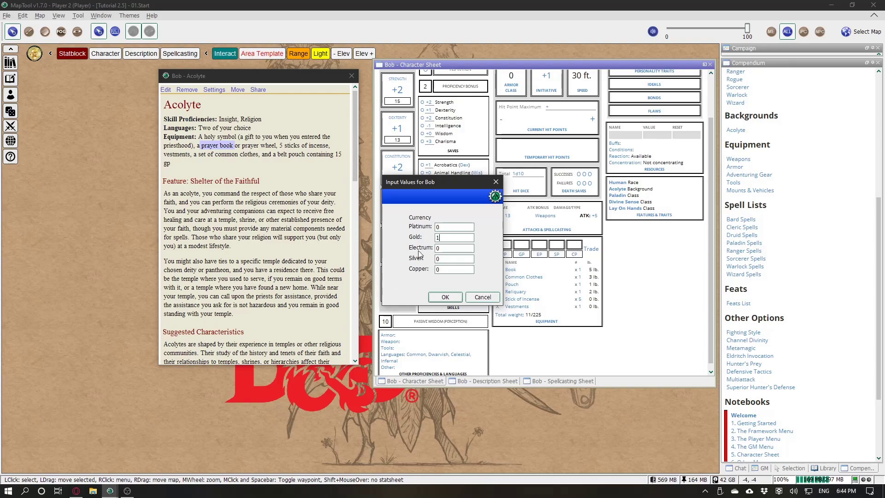
click(445, 297)
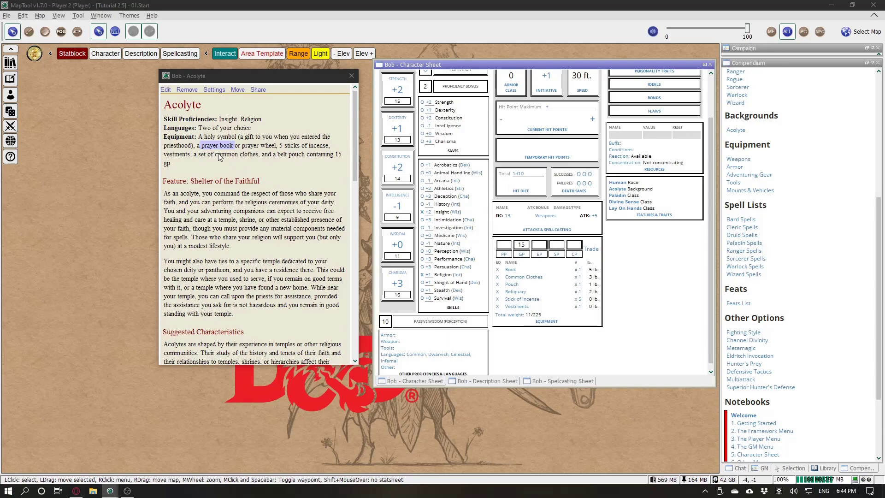
scroll(229, 201, down, 10)
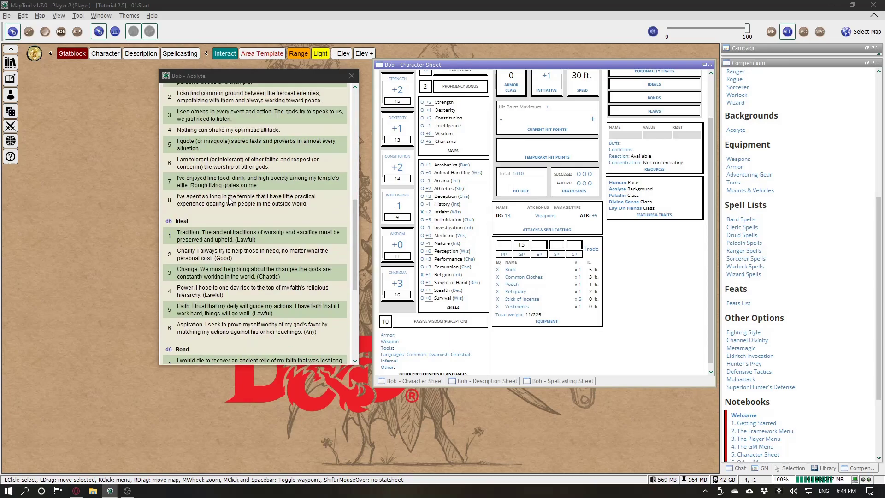
scroll(229, 201, up, 10)
click(352, 75)
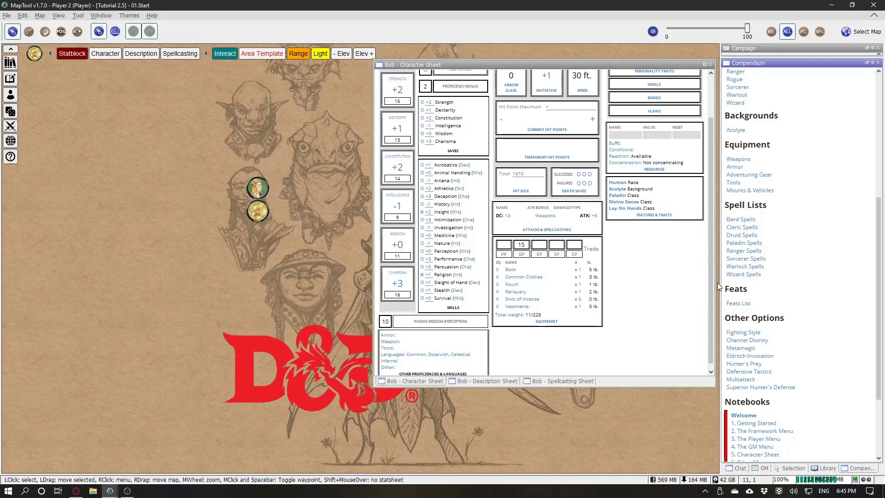
click(620, 197)
drag(438, 110, 214, 76)
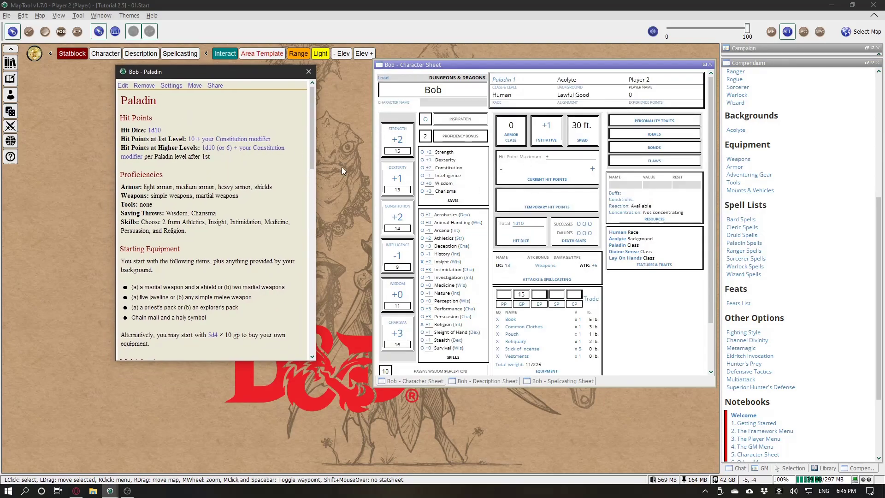
Step: Roll the Paladin's first-level hit points and set Bob's hit points to 12/12
drag(186, 138, 282, 139)
click(282, 137)
click(739, 468)
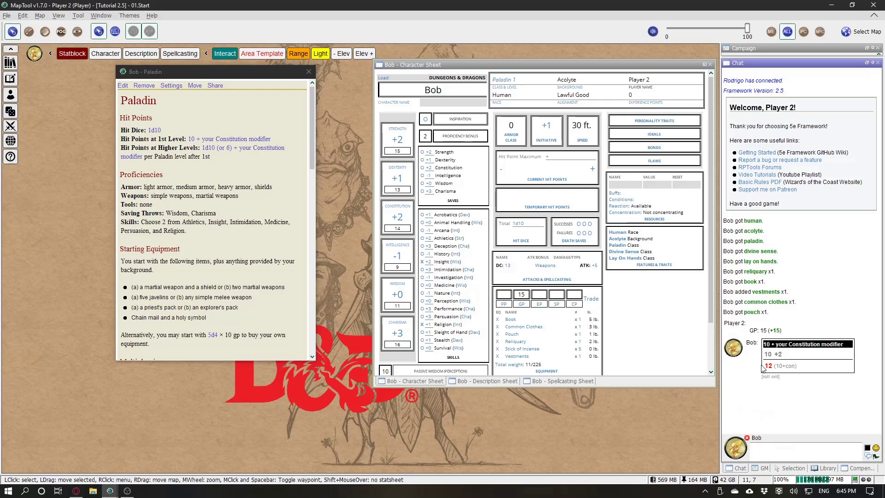
click(549, 157)
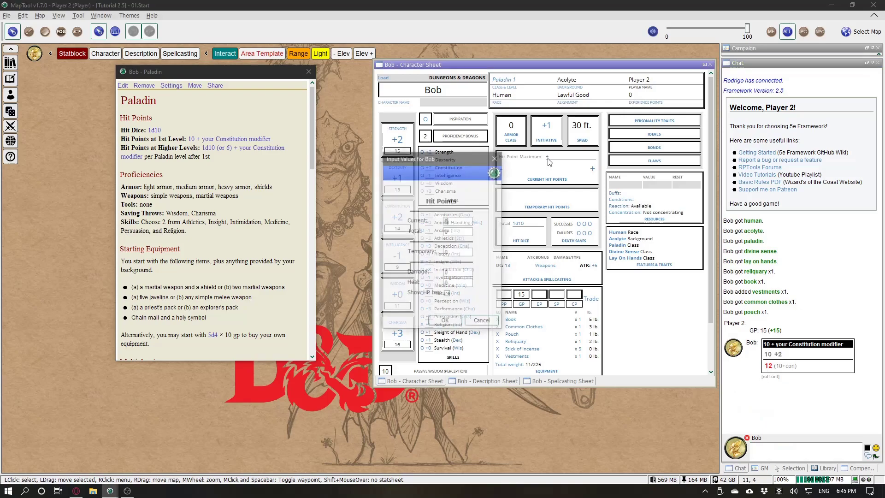
text(12)
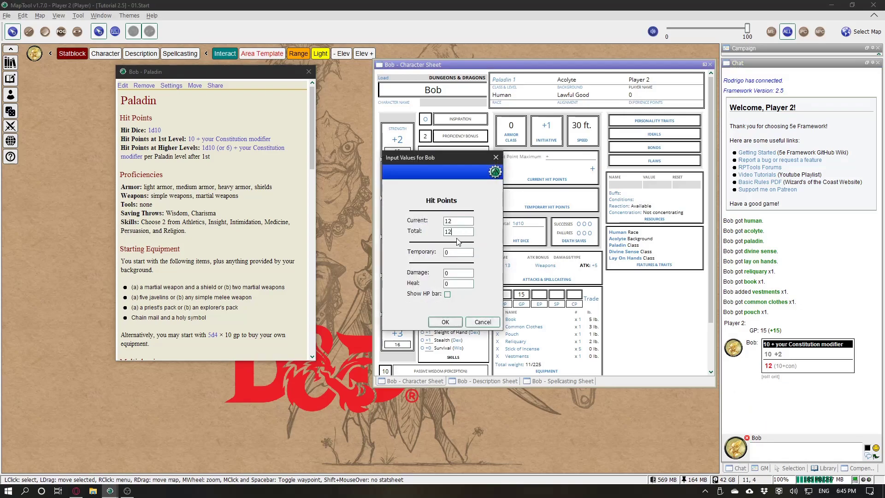
click(445, 322)
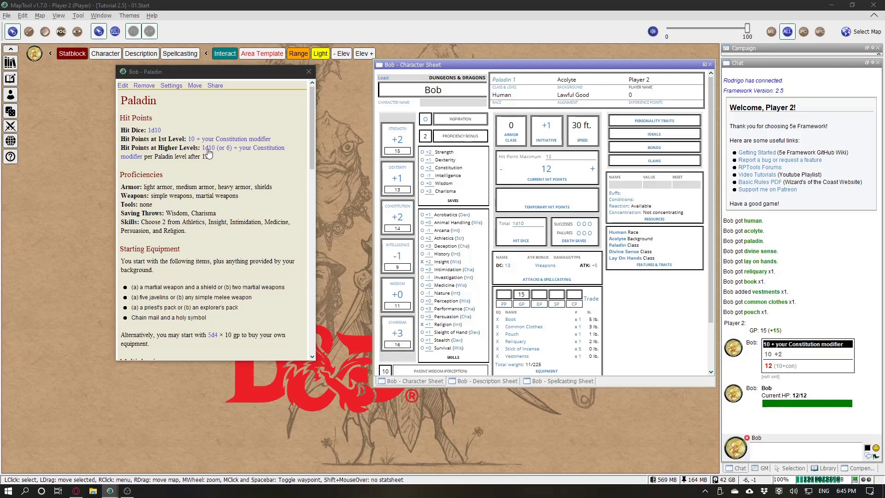
Step: Copy the Paladin armor proficiency list into Bob's armor proficiency entry
mouse_move(144, 187)
mouse_down()
mouse_move(273, 186)
mouse_move(146, 189)
mouse_up()
key(ctrl+c)
scroll(484, 276, down, 3)
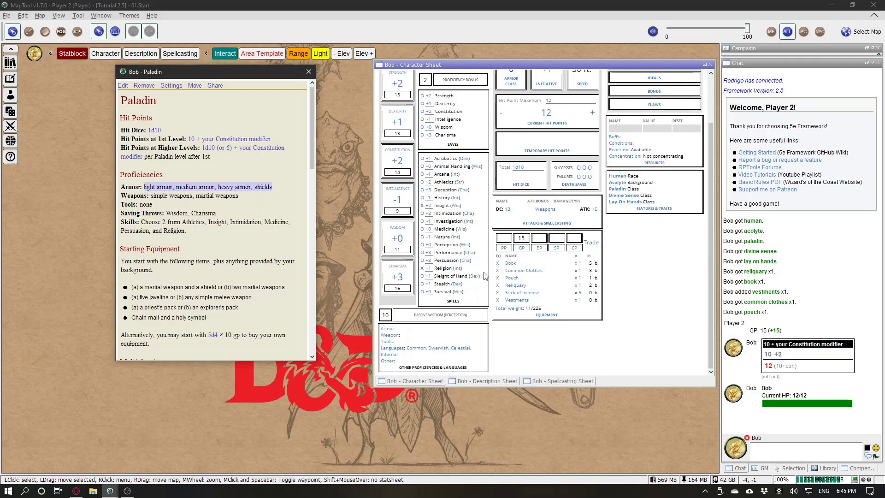
click(386, 333)
Step: Record armor proficiencies (light, medium, heavy, shields) and weapon proficiencies (simple, martial weapons)
key(ctrl+v)
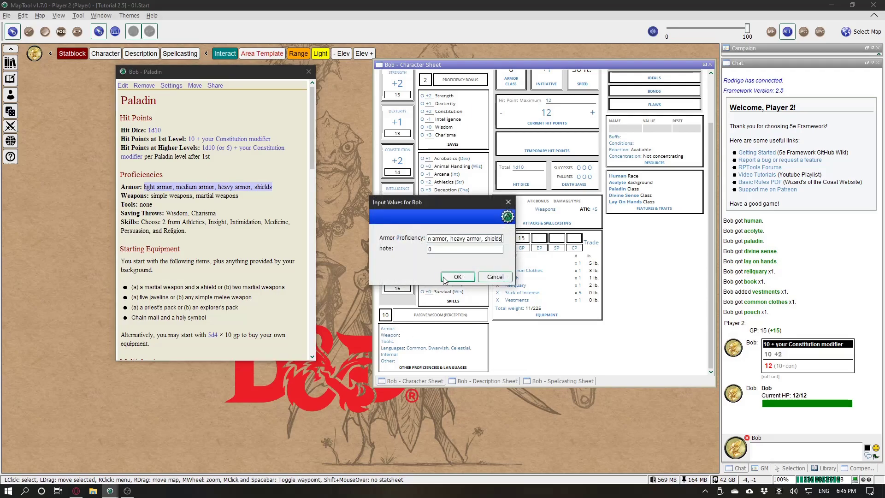
click(446, 278)
drag(238, 195, 154, 199)
key(ctrl+c)
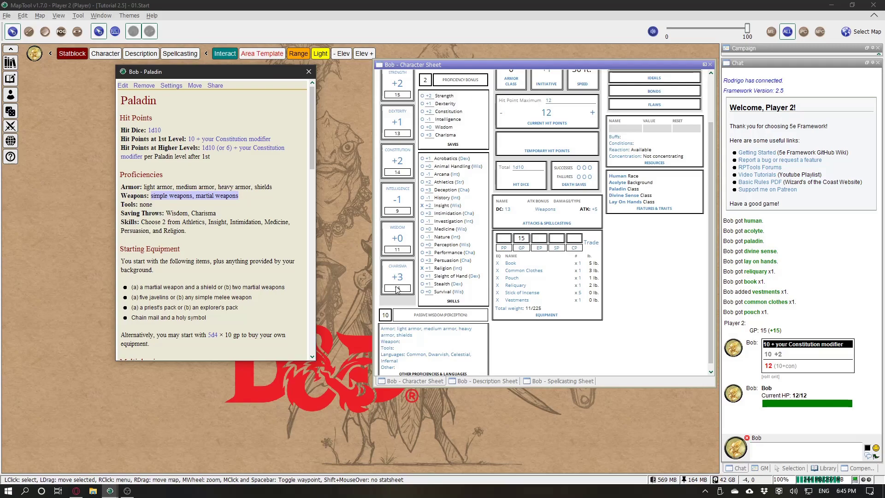
scroll(436, 335, down, 1)
click(391, 334)
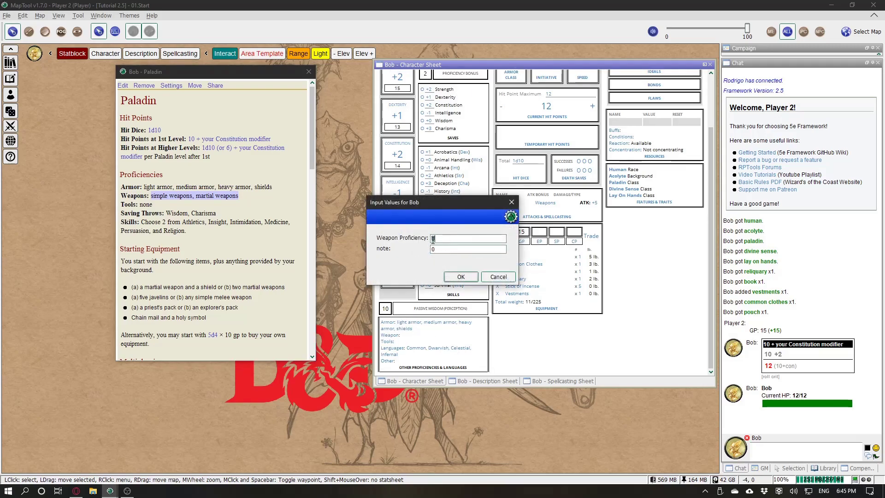
key(ctrl+v)
click(461, 278)
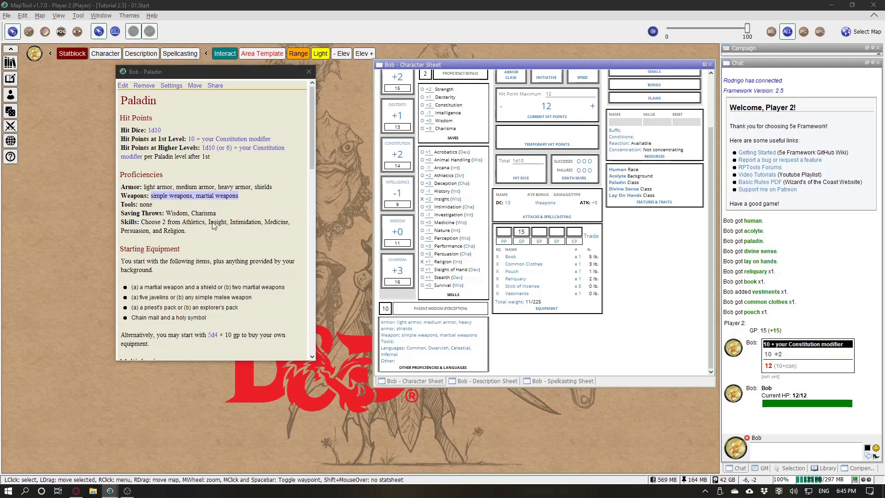
scroll(406, 230, up, 3)
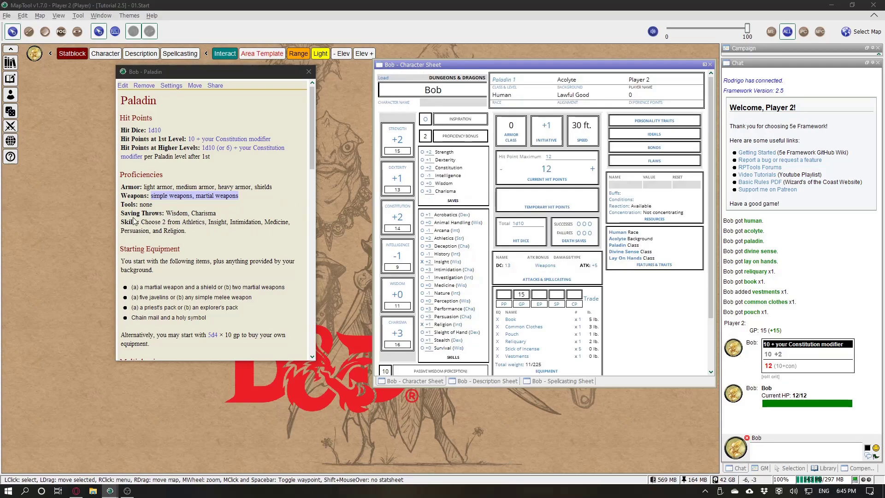
Step: Make Bob proficient in Wisdom and Charisma saving throws
click(422, 183)
click(468, 243)
click(451, 260)
click(445, 282)
click(422, 191)
click(469, 243)
click(452, 260)
click(445, 281)
Step: Make Bob proficient in the Athletics and Intimidation skills
scroll(423, 183, down, 3)
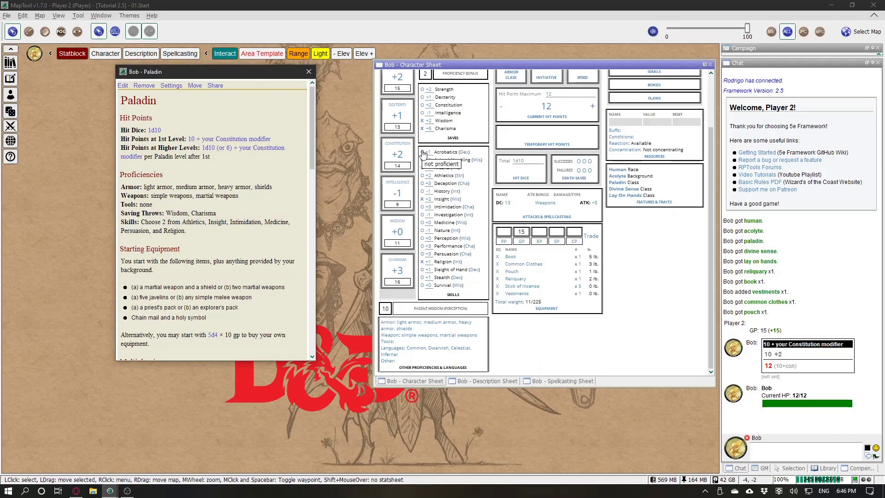
click(422, 175)
click(468, 242)
click(452, 260)
click(445, 282)
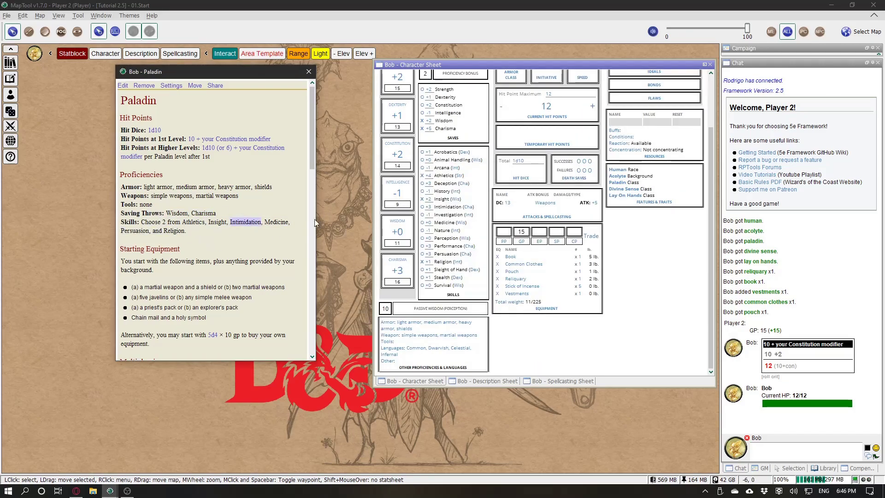
click(422, 207)
click(469, 243)
click(451, 260)
click(445, 282)
scroll(140, 175, down, 5)
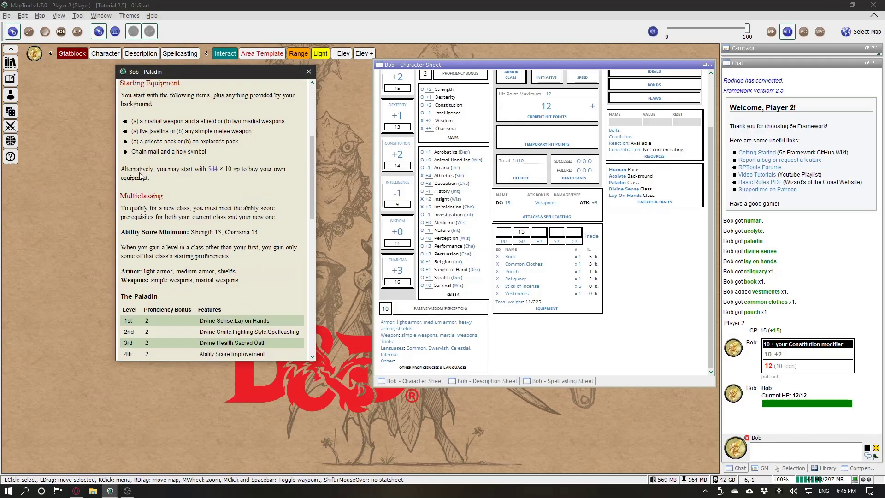
scroll(139, 175, up, 3)
drag(144, 205, 188, 206)
click(188, 206)
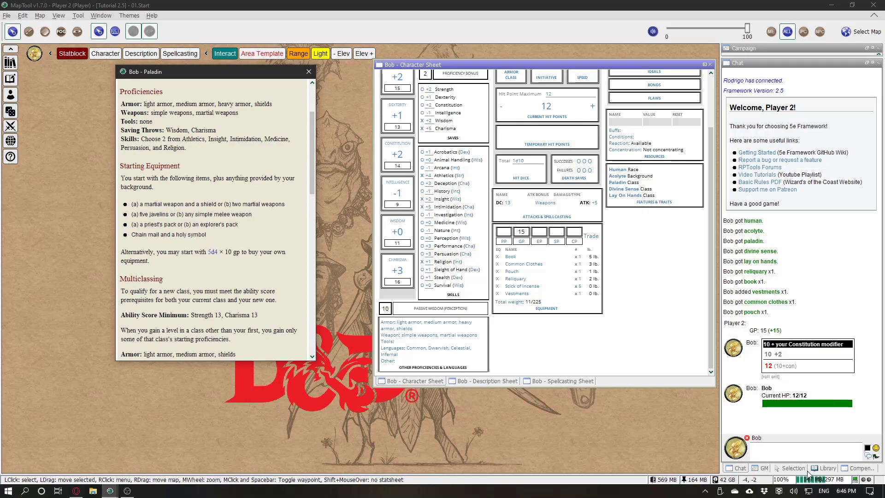
Step: Add five Javelins and a Longsword from the Weapons compendium to Bob's equipment
click(854, 466)
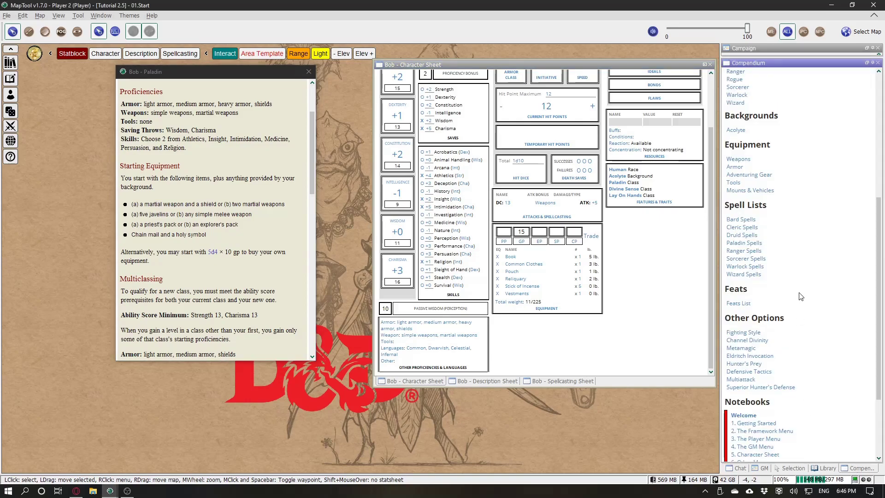
scroll(801, 296, down, 3)
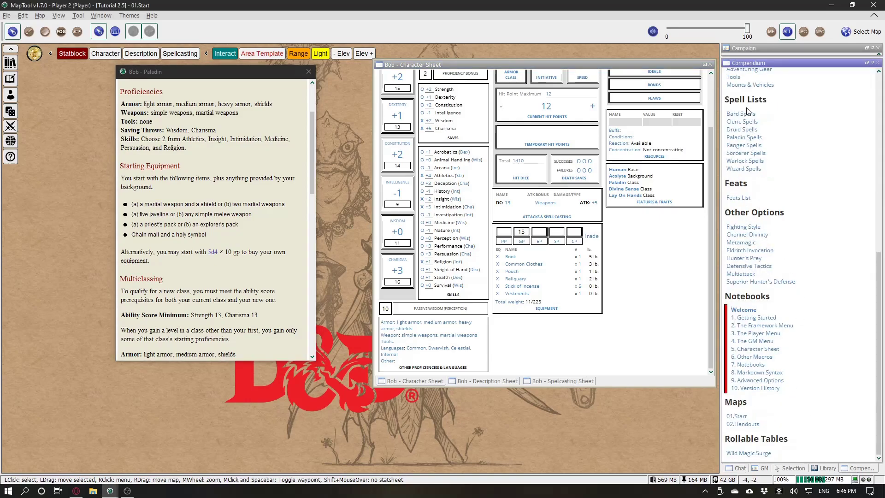
scroll(751, 231, up, 7)
click(738, 290)
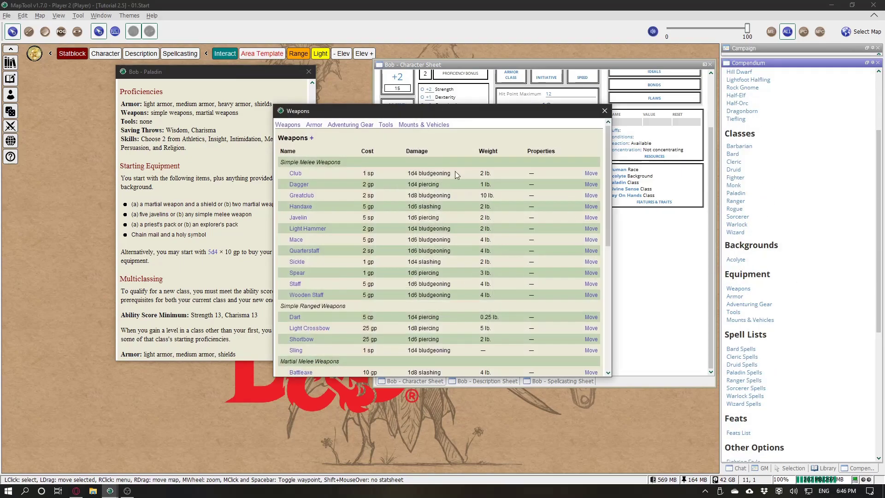
scroll(455, 193, down, 5)
click(303, 224)
key(Return)
click(386, 170)
click(360, 171)
click(659, 267)
click(445, 277)
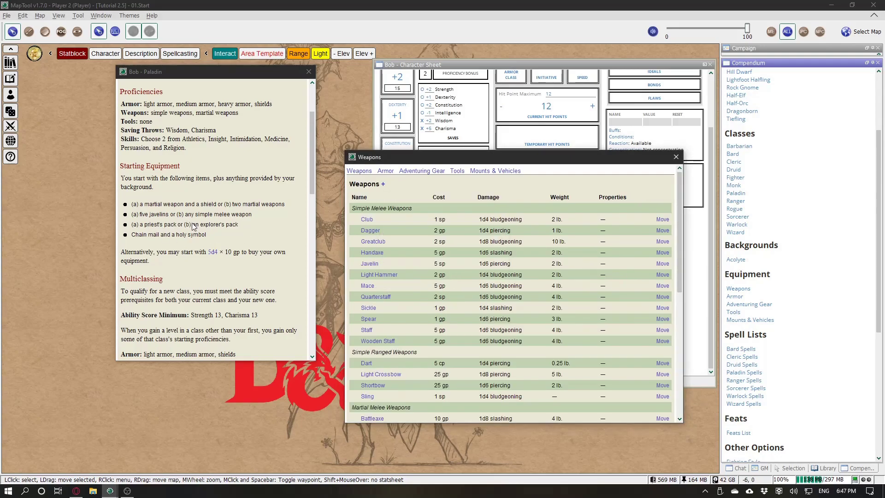
Step: Add Chain Mail and a Shield from the Armor table, then close the Paladin description
drag(139, 225, 241, 225)
click(240, 225)
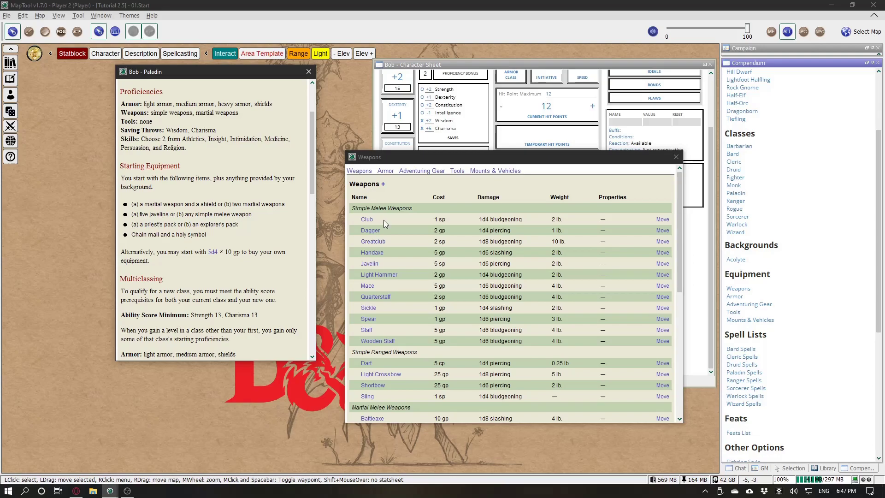
drag(144, 225, 244, 223)
drag(132, 235, 171, 235)
click(385, 171)
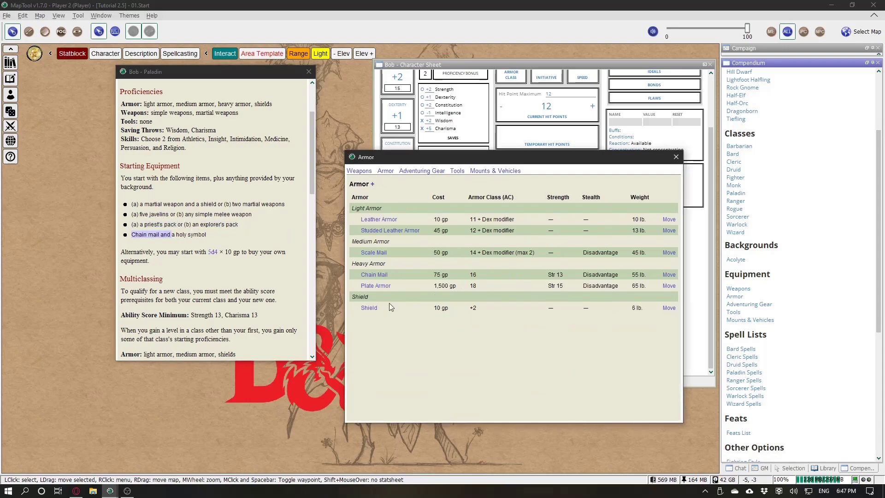
scroll(259, 255, down, 15)
click(308, 72)
scroll(640, 214, up, 3)
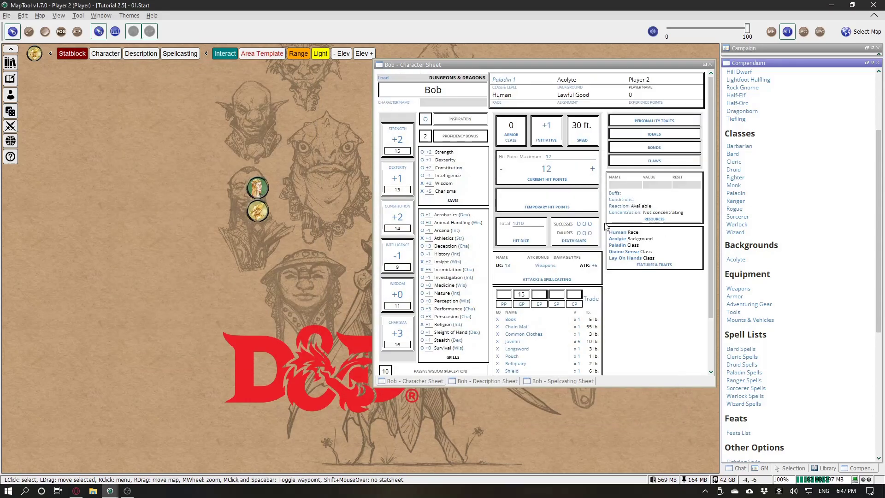
scroll(491, 320, down, 2)
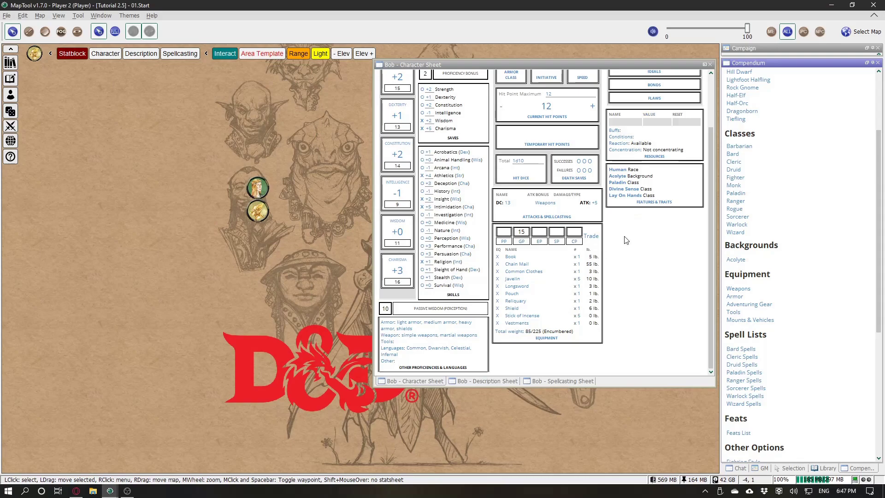
click(625, 190)
click(626, 196)
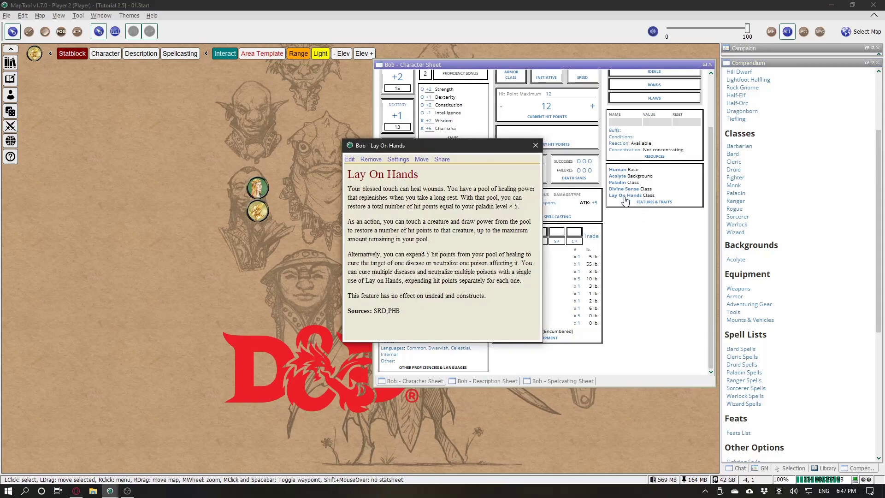
drag(424, 146, 147, 139)
drag(357, 149, 151, 181)
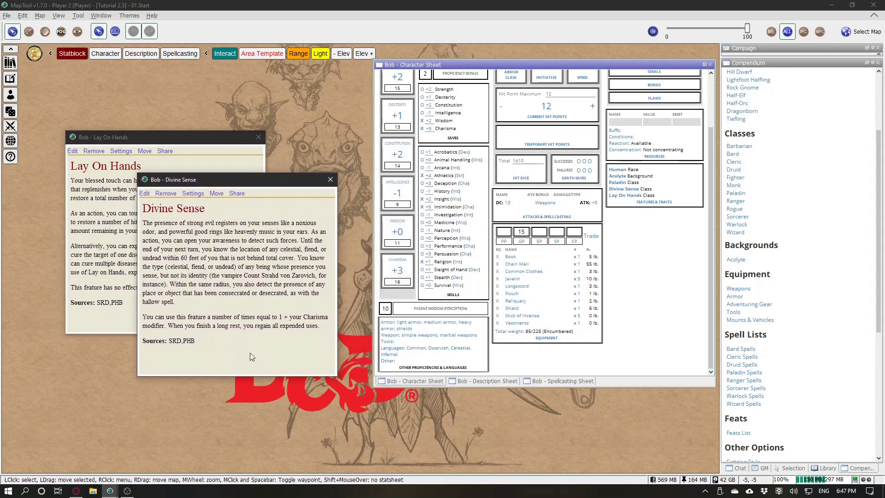
drag(180, 318, 207, 323)
click(317, 329)
click(239, 333)
scroll(660, 184, up, 3)
Step: Create a Divine Sense resource with total 4 that resets on a long rest
click(652, 221)
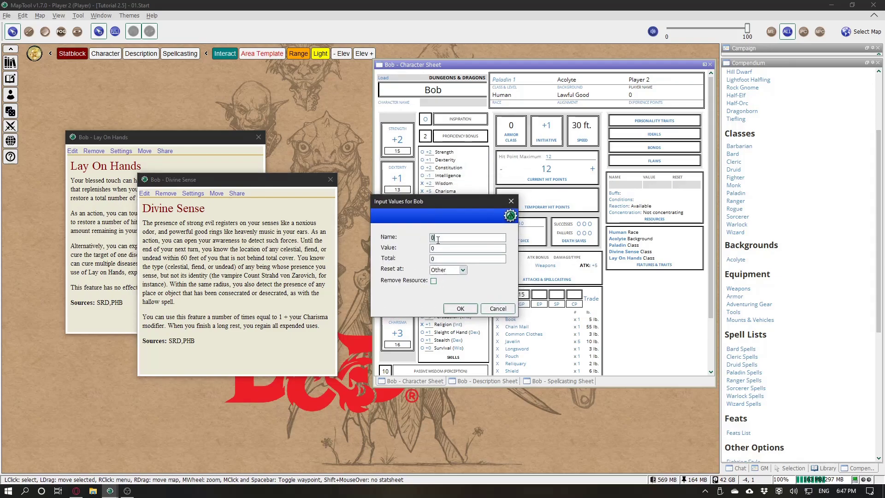
text(Divine Sense)
drag(431, 205, 503, 199)
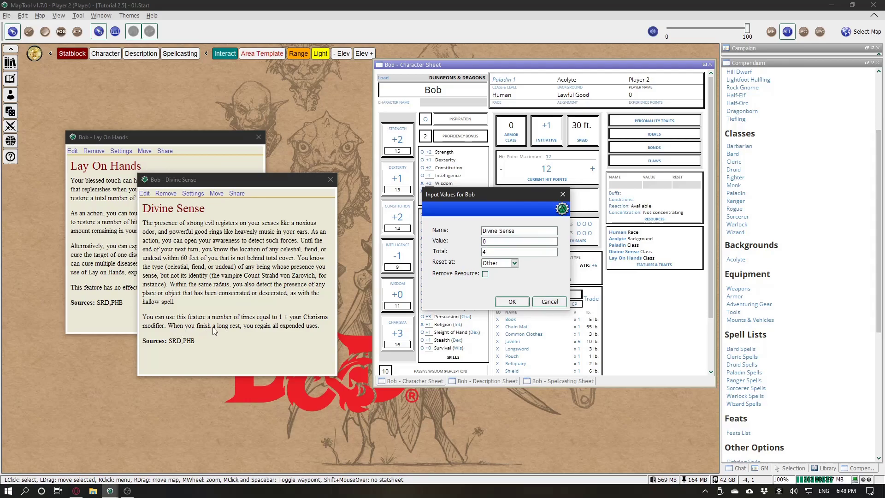
click(504, 266)
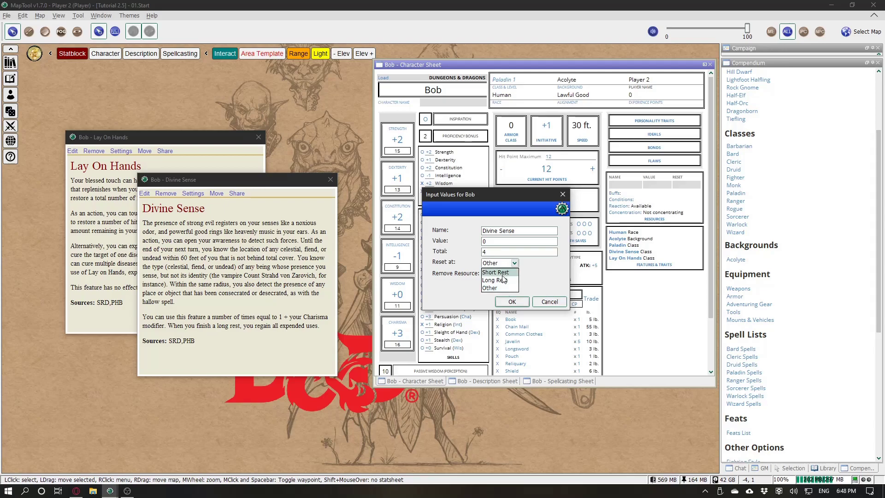
click(523, 299)
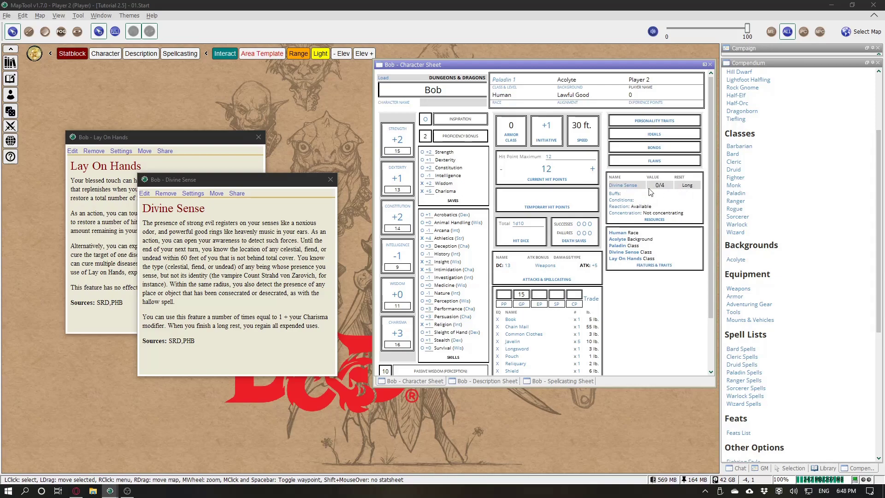
Step: Test the Divine Sense value at 1/4 and 2/4, then reset it to 0
click(635, 185)
click(437, 233)
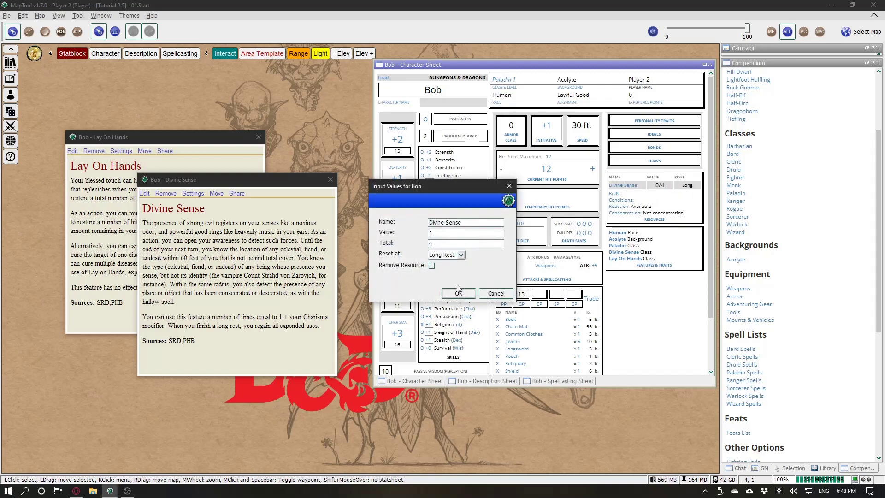
click(458, 290)
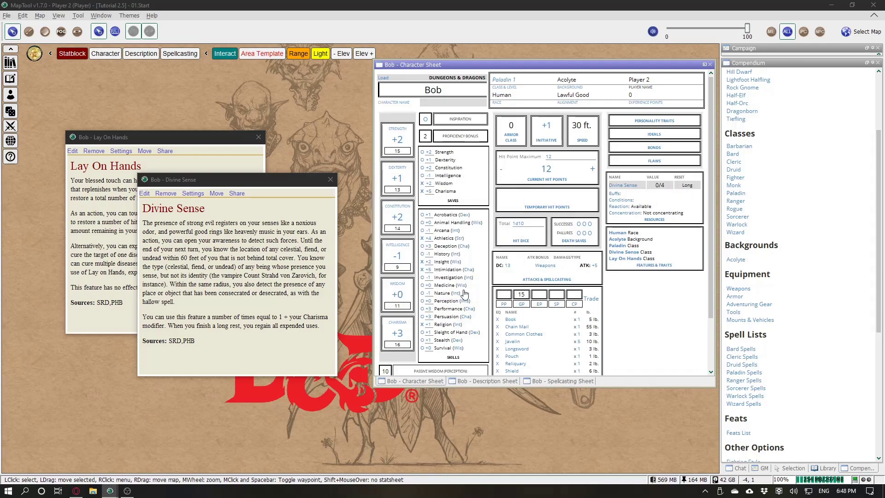
click(626, 185)
click(443, 233)
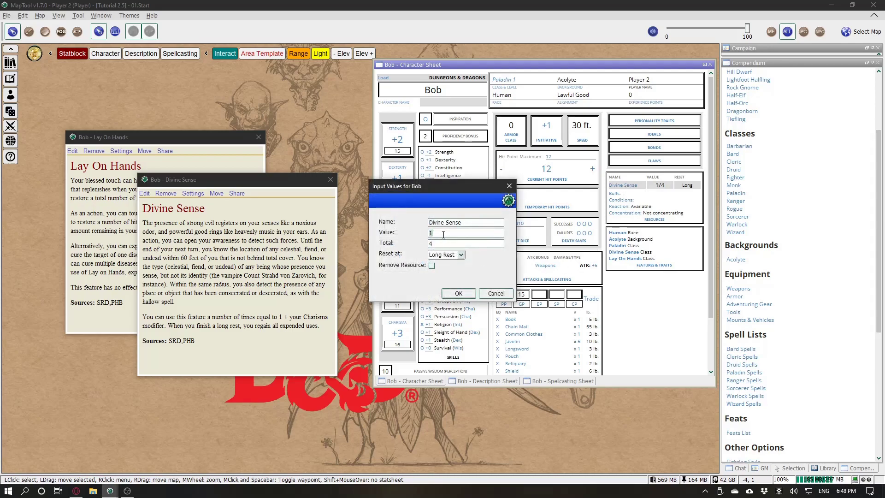
text(+1)
click(461, 292)
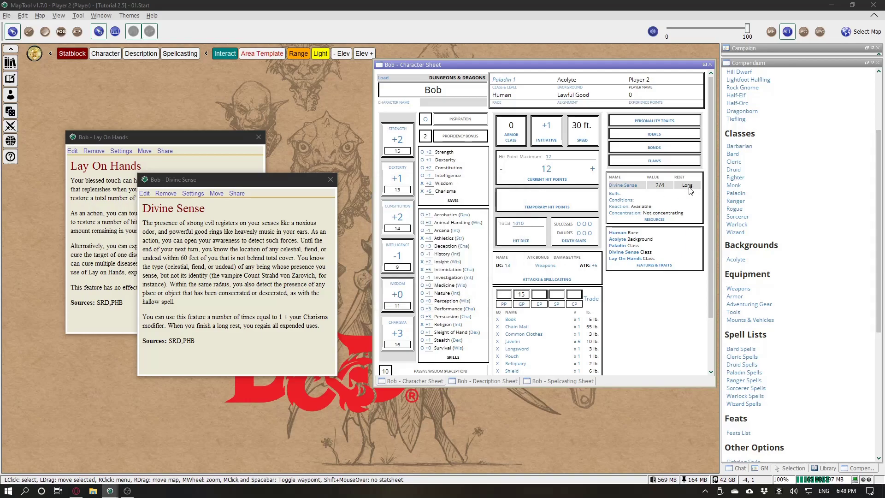
click(630, 185)
key(Tab)
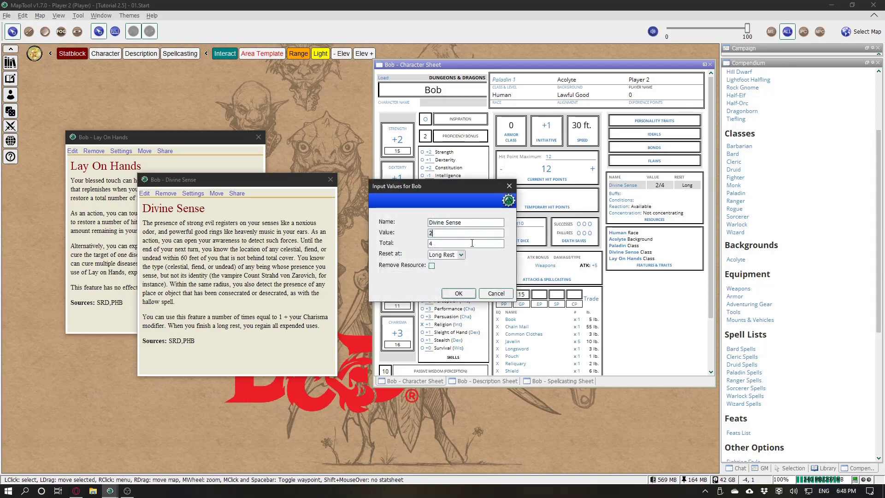
text(2)
click(459, 293)
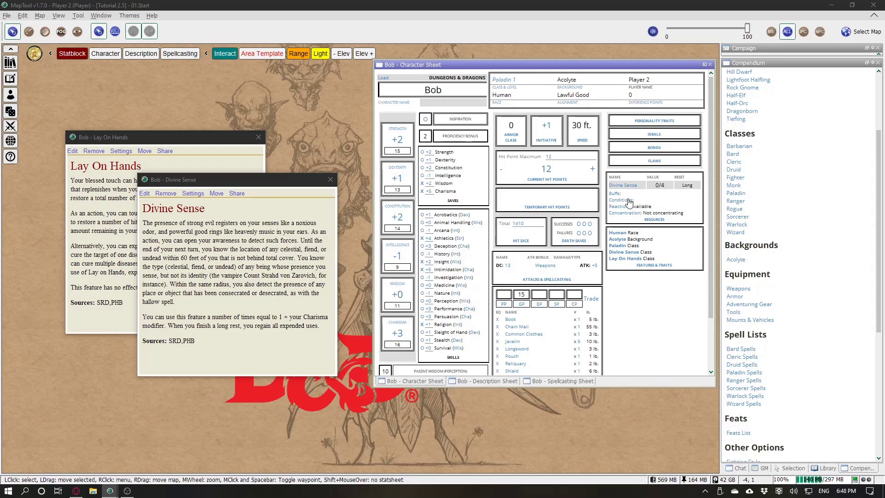
Step: Add a Lay on Hands resource with total 5, resetting on a long rest, and close both description windows
click(648, 220)
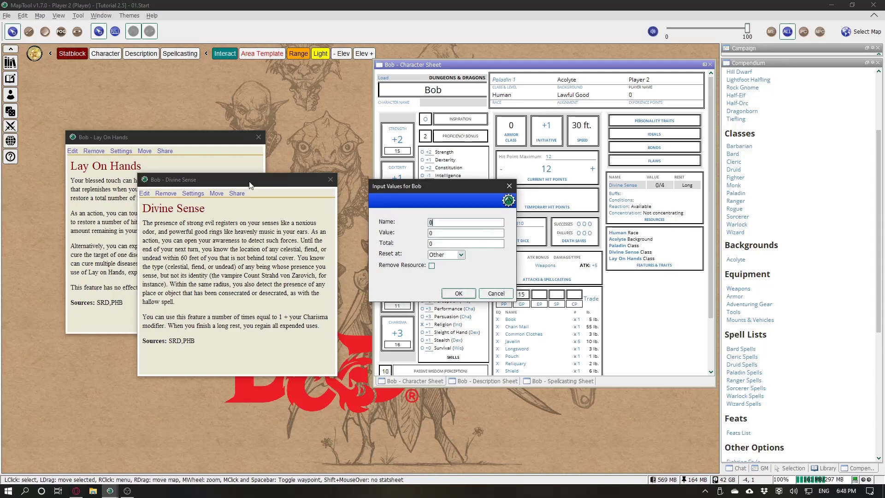
click(496, 293)
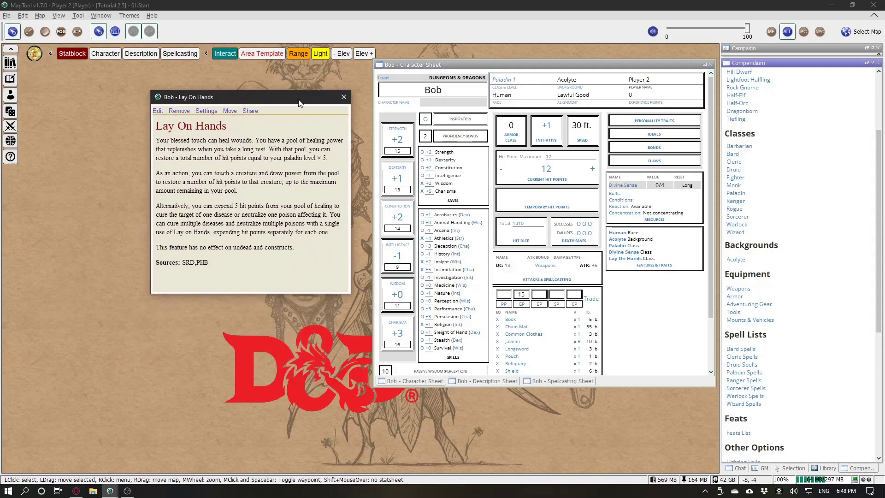
click(648, 219)
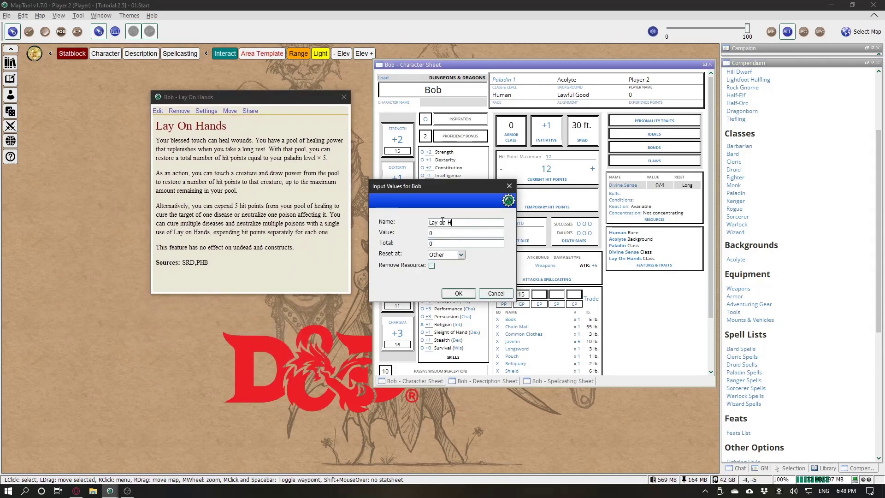
text(5)
click(446, 255)
click(447, 273)
click(459, 294)
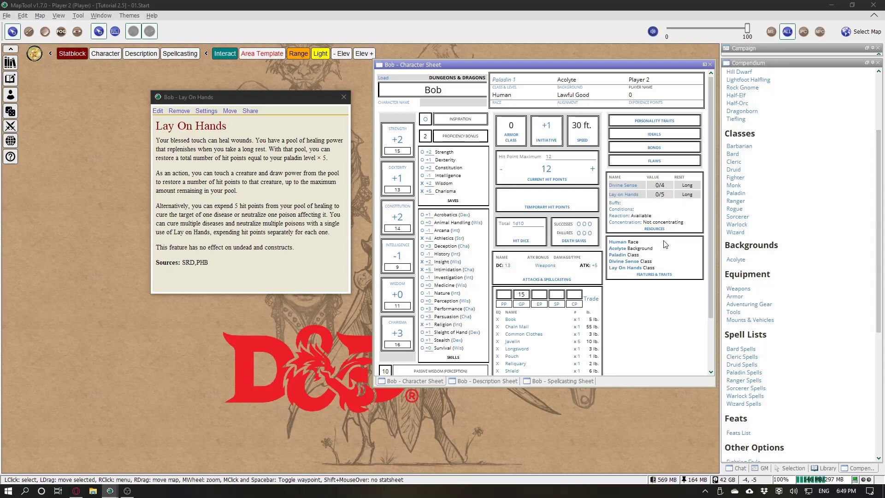
click(343, 97)
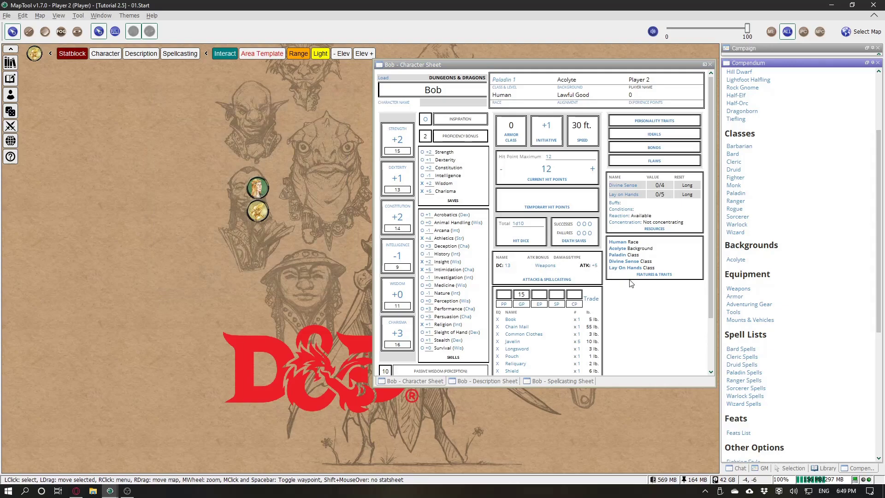
Step: Load Bob's weapons so Javelin and Longsword appear at +4 to hit, and check the Javelin details
scroll(640, 295, down, 3)
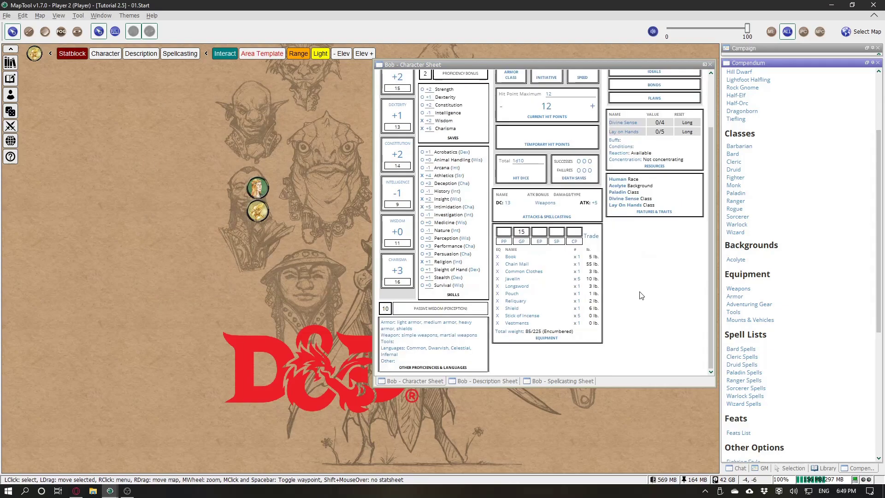
click(546, 205)
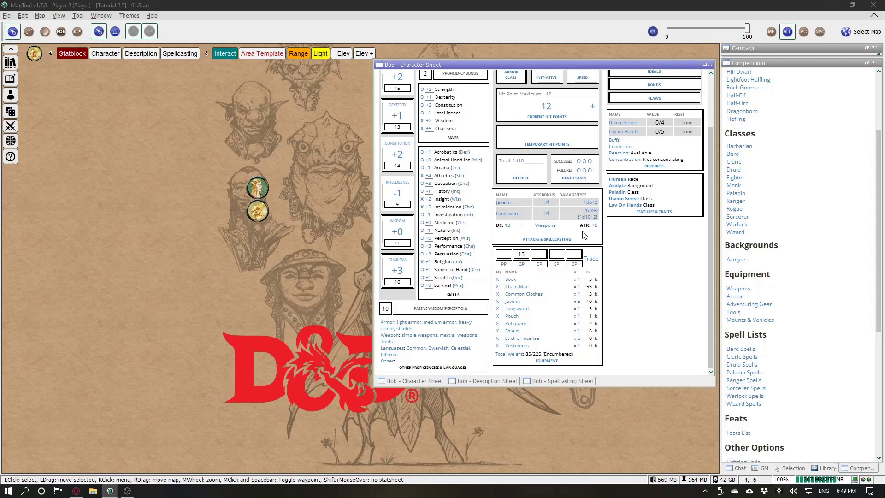
click(511, 206)
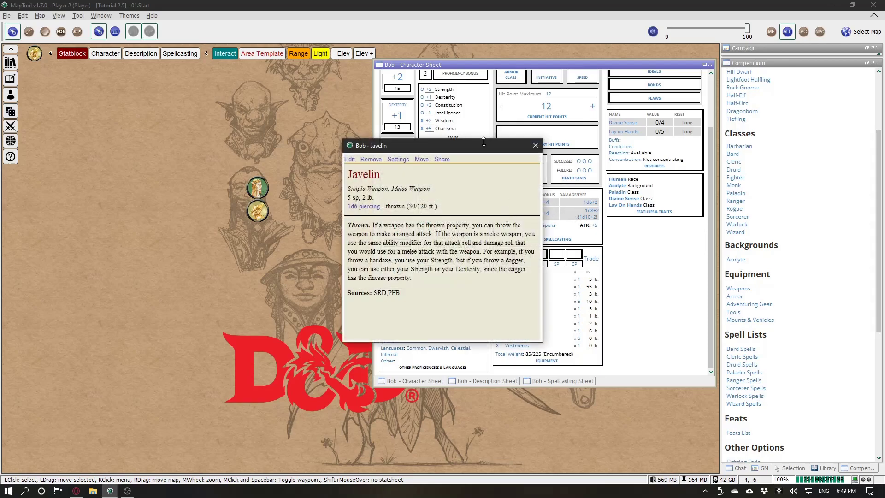
drag(479, 144, 281, 123)
click(335, 118)
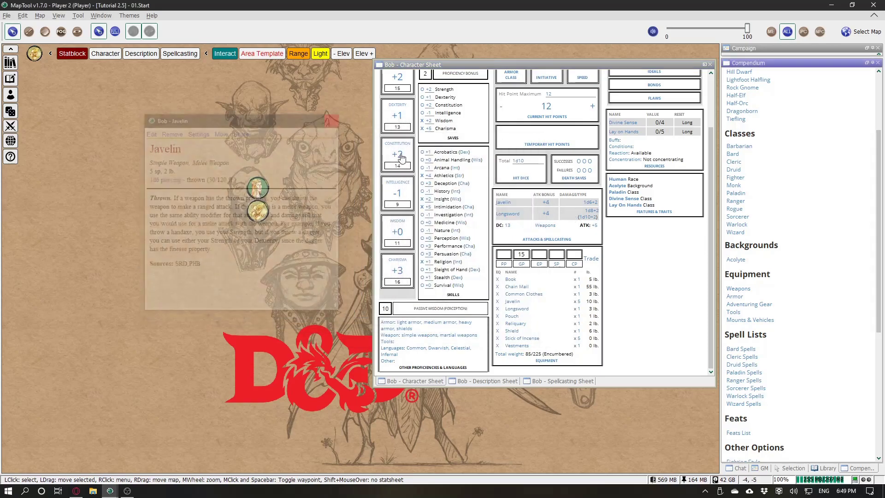
Step: Review the Longsword details: 1d8+2 damage, or 1d10+2 when wielded two-handed
click(507, 214)
drag(346, 183, 180, 138)
drag(220, 198, 231, 197)
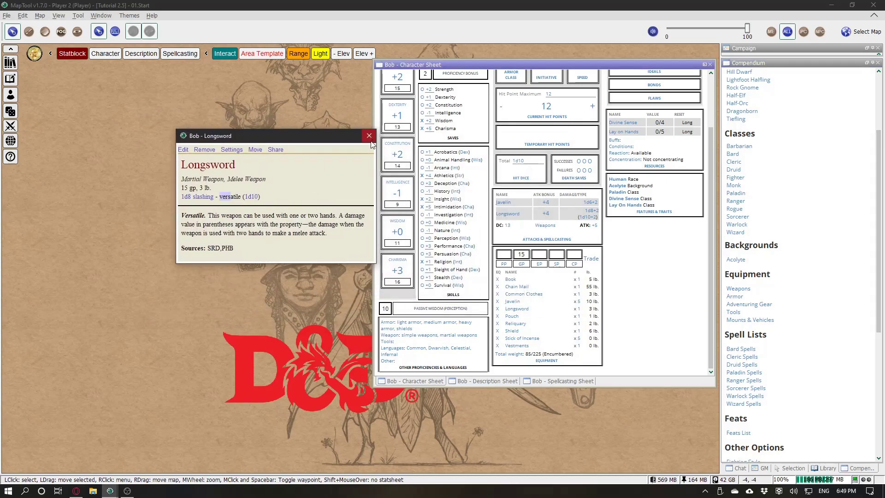
click(227, 198)
click(368, 135)
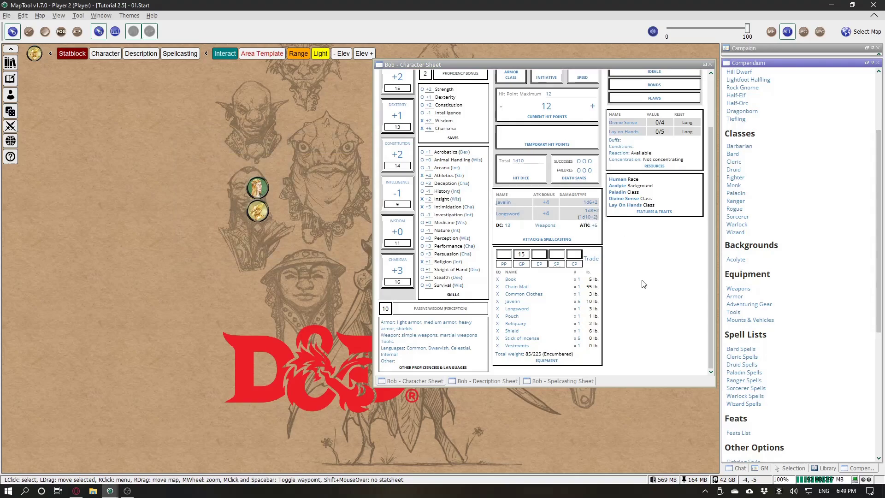
scroll(645, 267, up, 3)
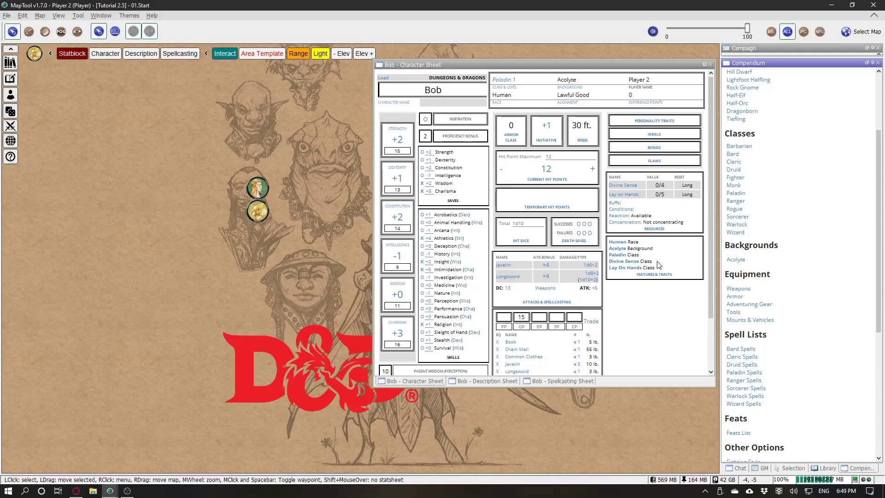
Step: Change Bob's class level from Paladin 1 to Paladin 2, giving 2d10 hit dice
click(500, 81)
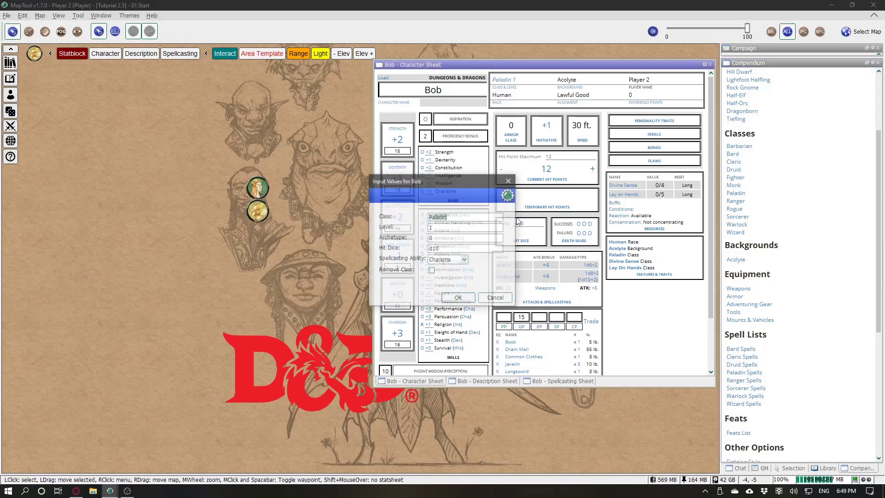
click(440, 225)
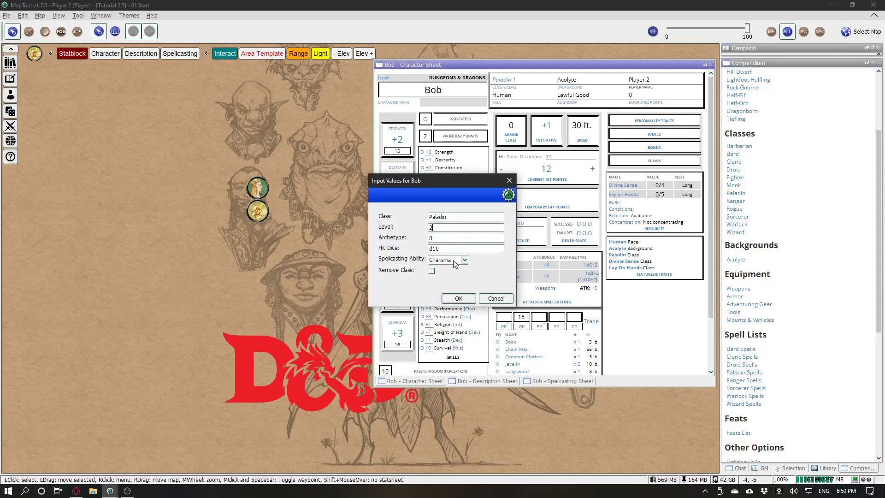
click(459, 298)
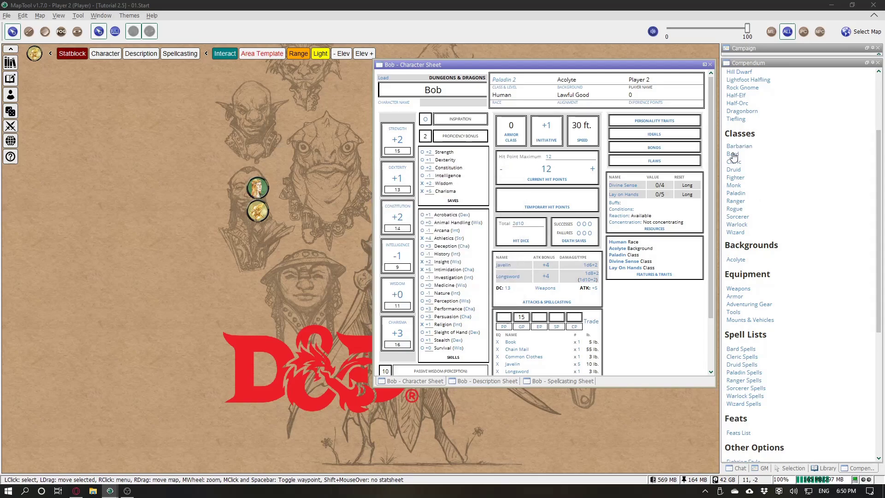
click(741, 193)
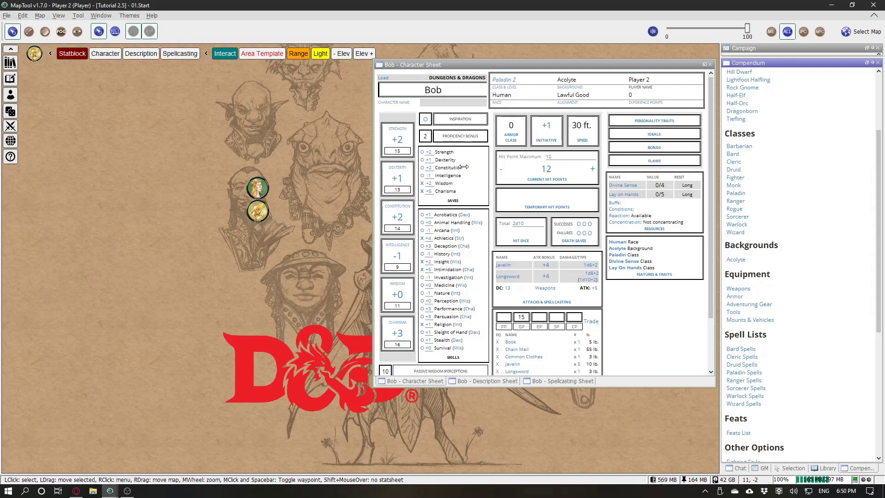
Step: Browse the Paladin class reference to find Spellcasting among the 2nd-level features
drag(468, 111, 280, 87)
scroll(229, 188, down, 3)
scroll(232, 184, down, 10)
scroll(322, 195, up, 4)
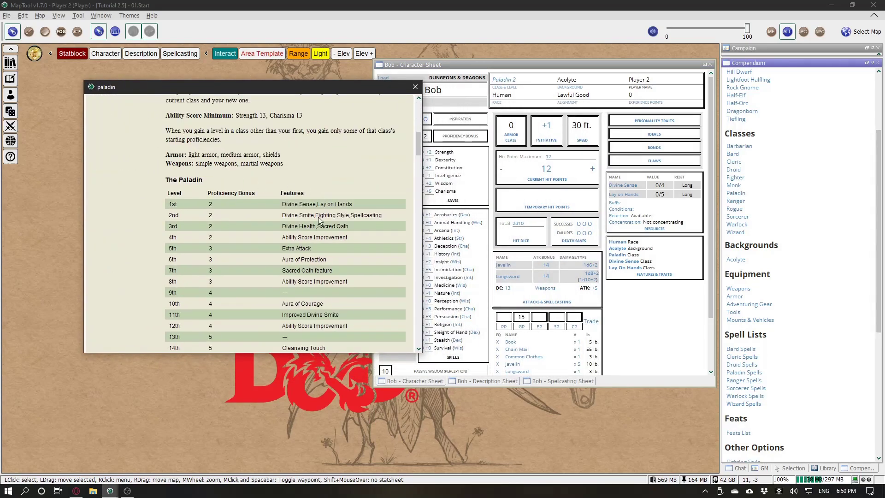
drag(353, 217, 386, 215)
scroll(339, 247, down, 12)
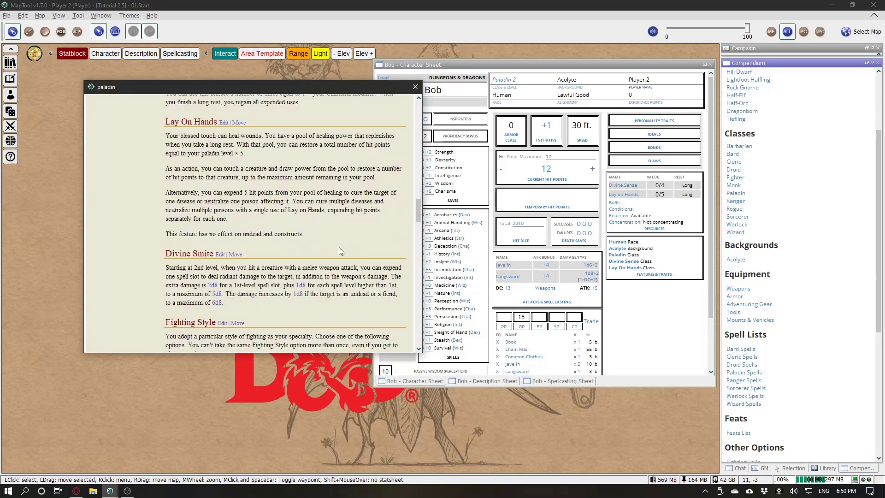
scroll(300, 220, down, 6)
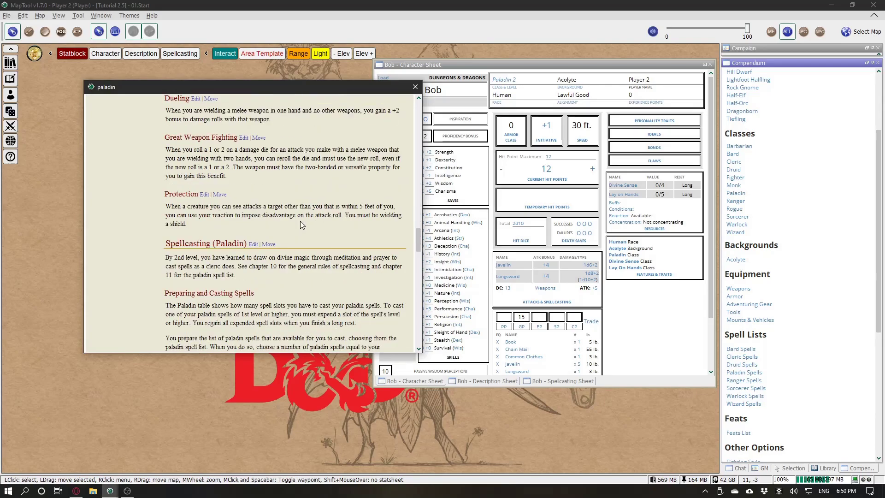
scroll(258, 175, up, 3)
Step: Move Divine Smite, Fighting Style, Fighting Style: Defense and Spellcasting (Paladin) onto token Lib:Bob
click(238, 180)
key(Return)
click(238, 252)
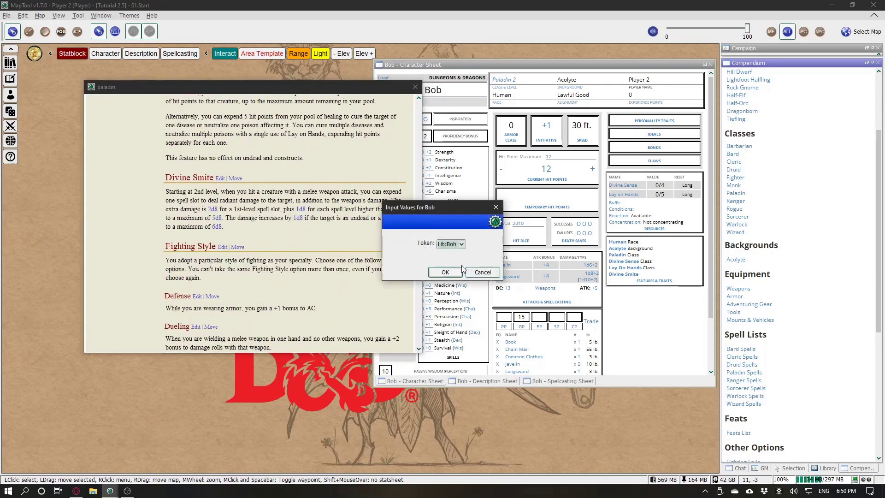
key(Return)
click(212, 220)
key(Return)
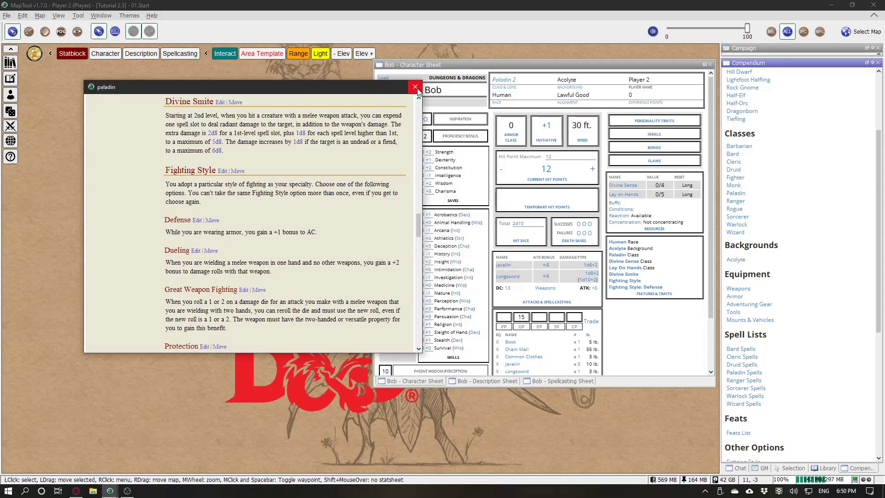
scroll(370, 178, down, 5)
click(201, 170)
click(455, 276)
Step: Set Divine Smite, Fighting Style and Fighting Style: Defense to the Class category
click(624, 274)
click(398, 194)
key(Return)
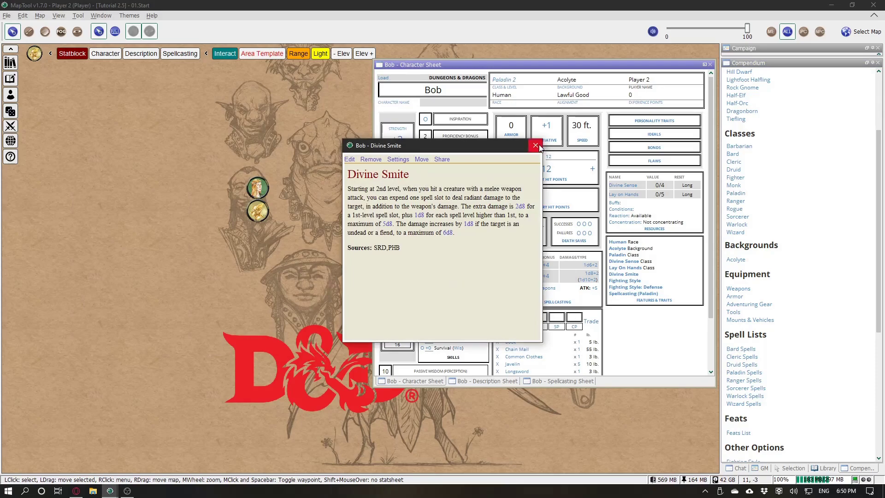
click(625, 280)
click(391, 197)
key(Return)
click(635, 287)
click(392, 194)
key(Return)
Step: Set Spellcasting (Paladin) to the Class category, then review and close its rules text
click(632, 294)
key(Return)
drag(421, 93, 229, 84)
scroll(256, 229, down, 6)
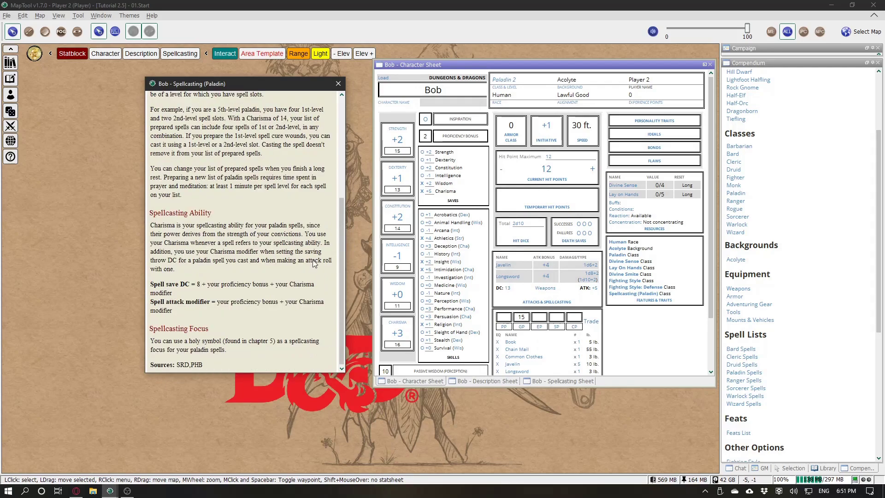
scroll(290, 266, up, 6)
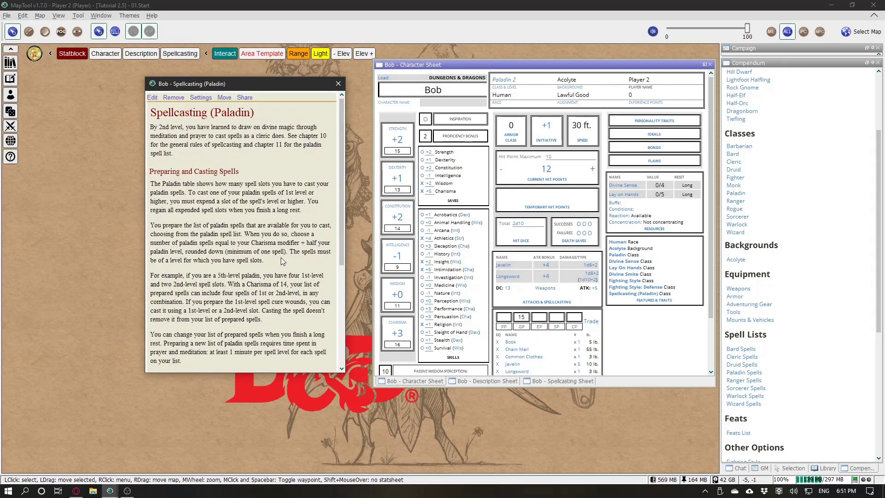
click(339, 83)
Step: Confirm Charisma as the spellcasting ability in the Paladin 2 class settings
click(561, 382)
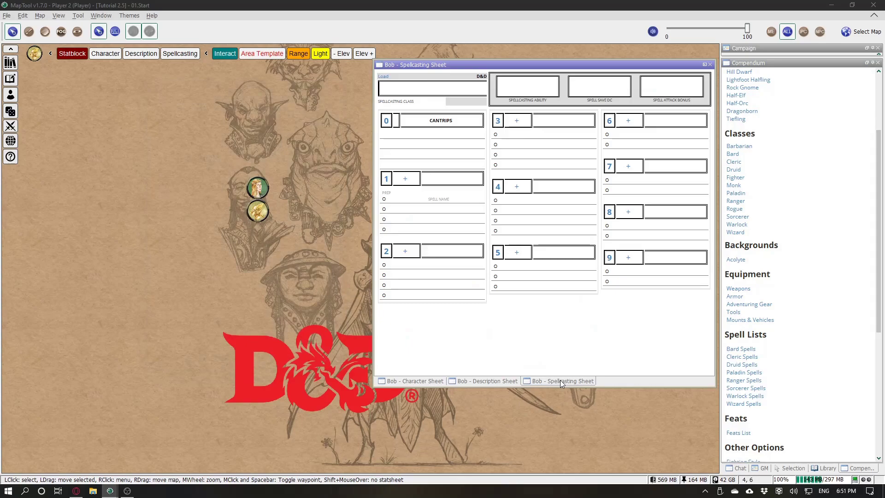
click(414, 381)
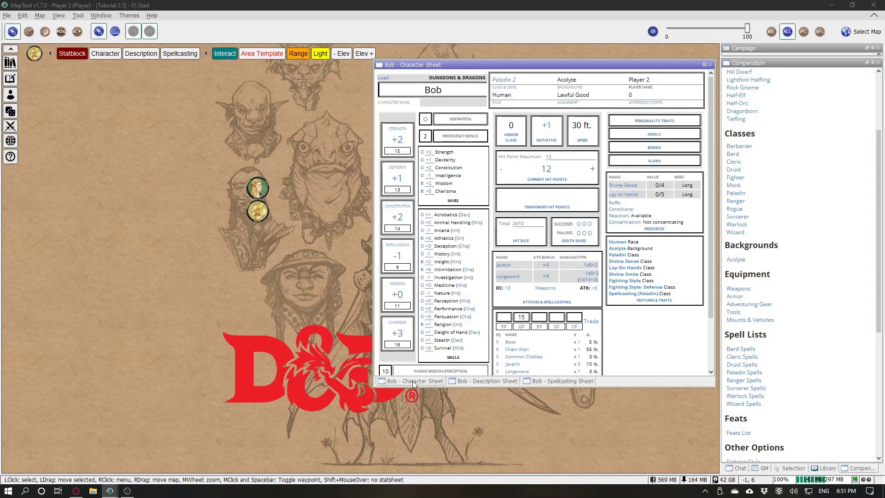
click(508, 80)
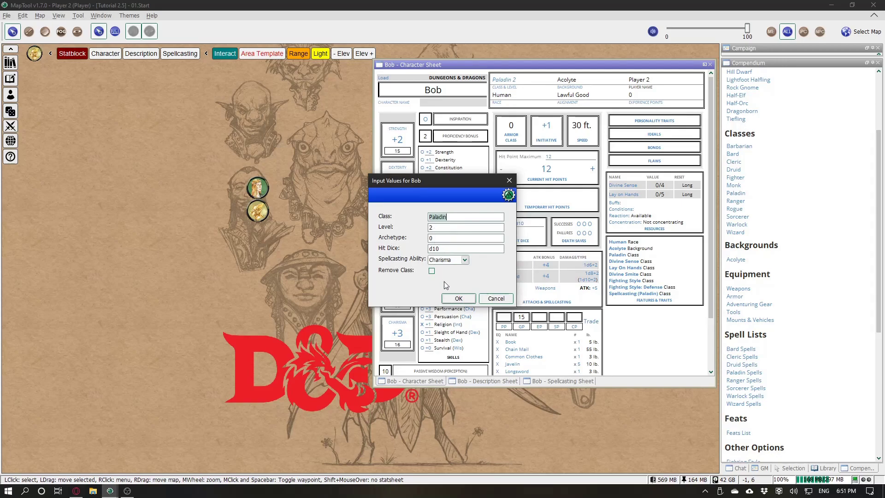
click(459, 299)
Step: Load Bob's spellcasting sheet, showing Paladin with Charisma, spell save DC 13 and +5 attack
click(540, 382)
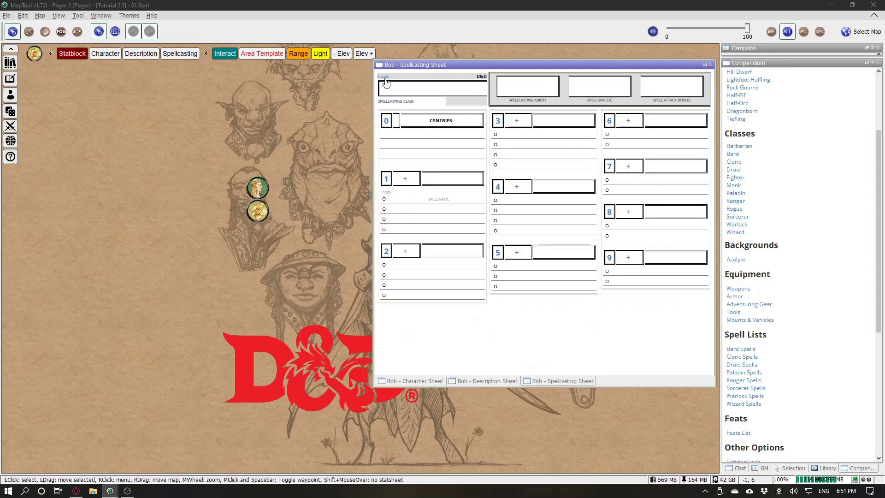
click(387, 82)
click(438, 284)
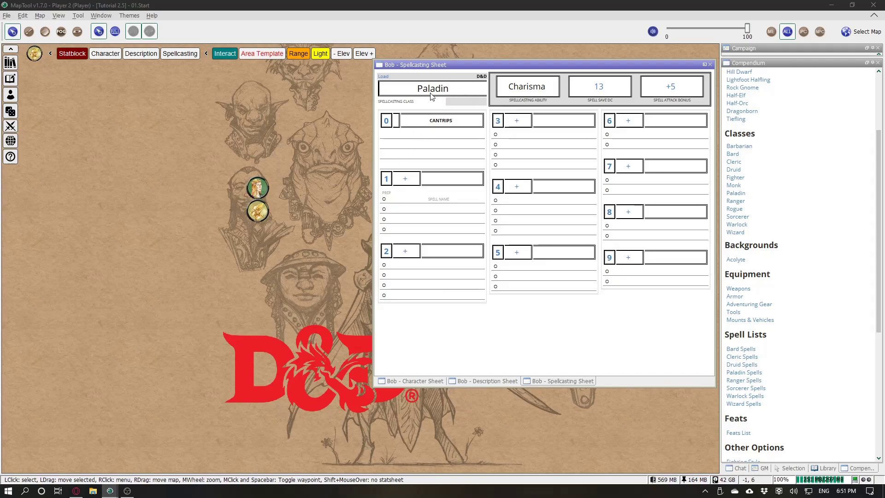
click(455, 90)
drag(509, 90, 558, 89)
click(539, 90)
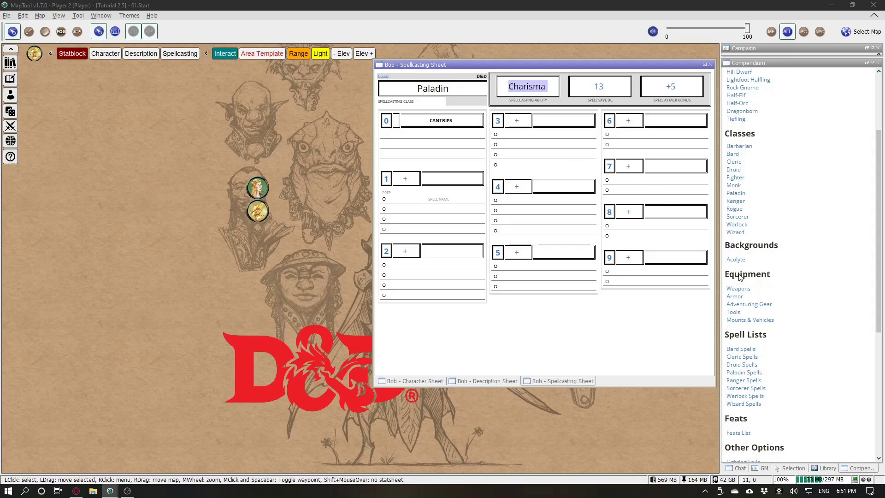
Step: Read the spell save DC and spell attack formulas in the Spellcasting (Paladin) feature text
click(421, 381)
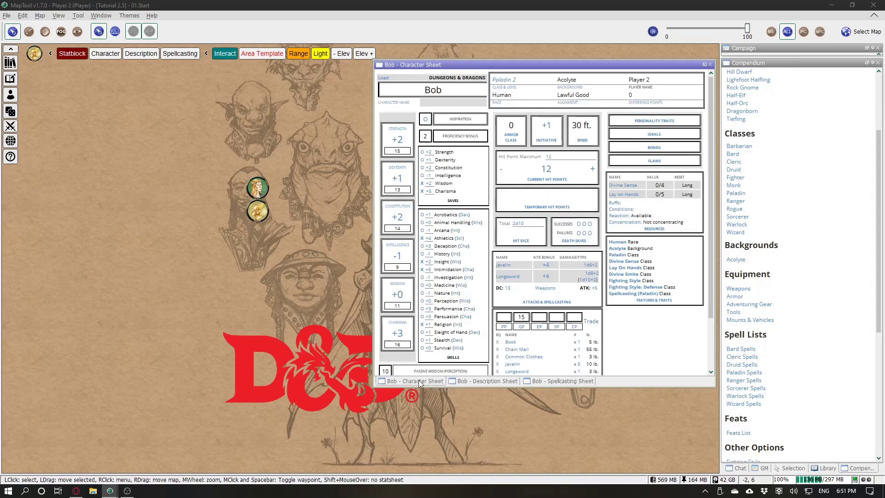
click(618, 294)
scroll(255, 234, down, 5)
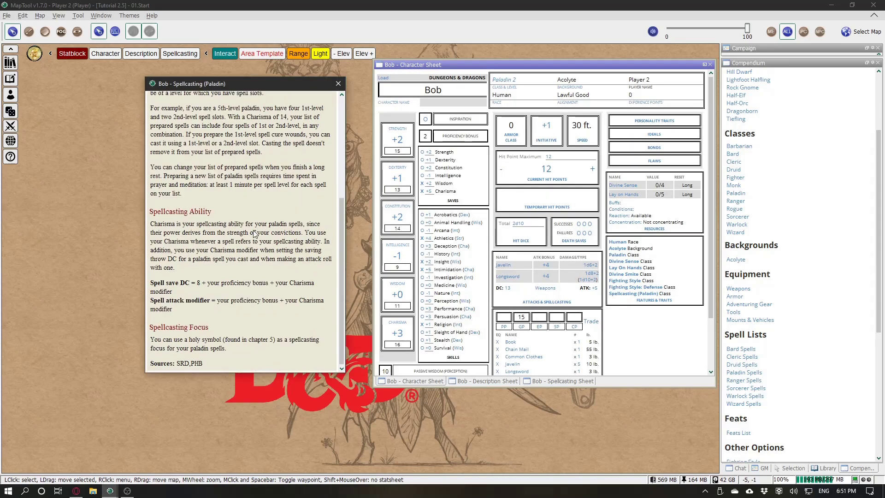
drag(193, 286, 273, 308)
click(275, 314)
Step: Compare the spellcasting sheet with the prepared-spells count formula
click(570, 382)
scroll(293, 280, up, 5)
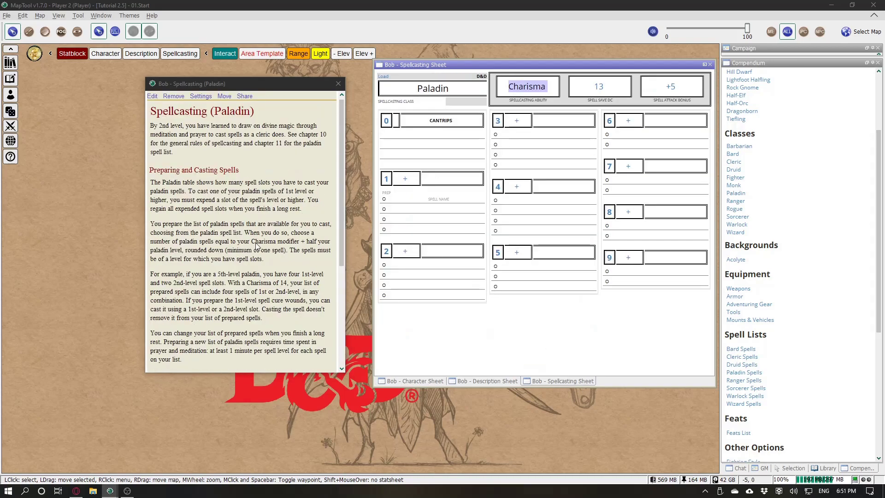
scroll(293, 280, down, 3)
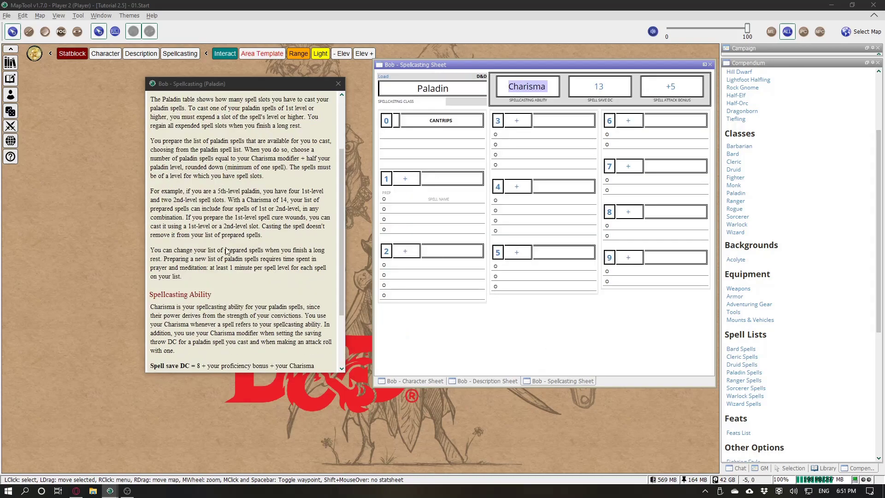
drag(251, 158, 328, 160)
click(292, 167)
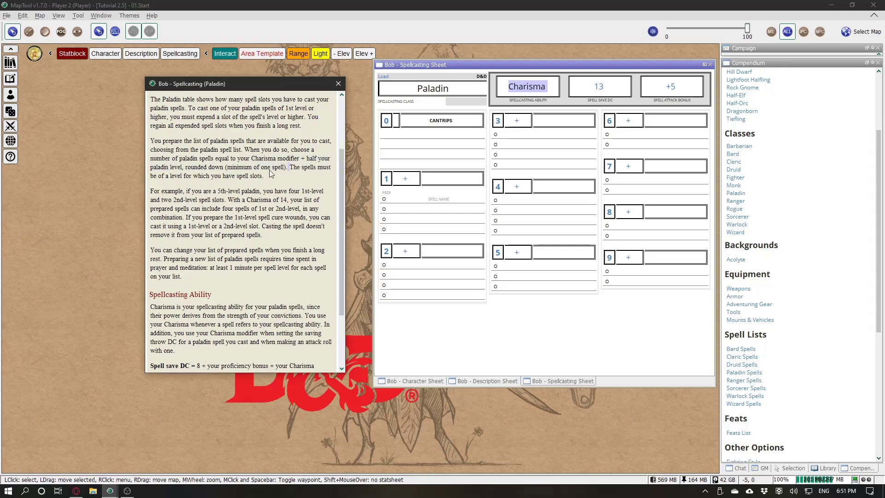
scroll(277, 198, down, 2)
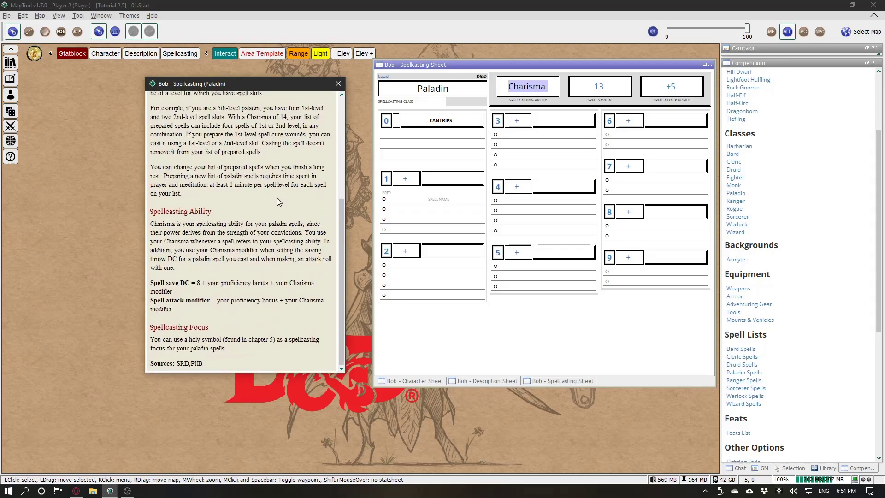
scroll(276, 198, up, 10)
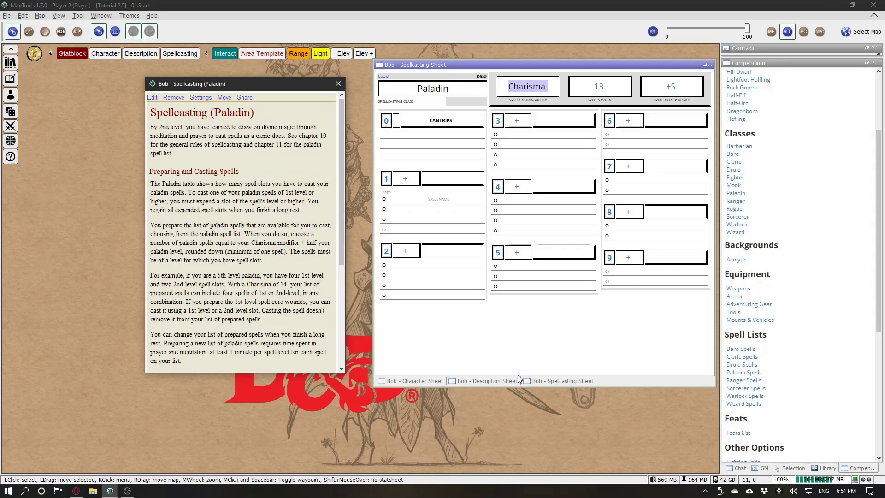
Step: Open the Paladin class reference at its Spell Slots per Spell Level table
click(423, 380)
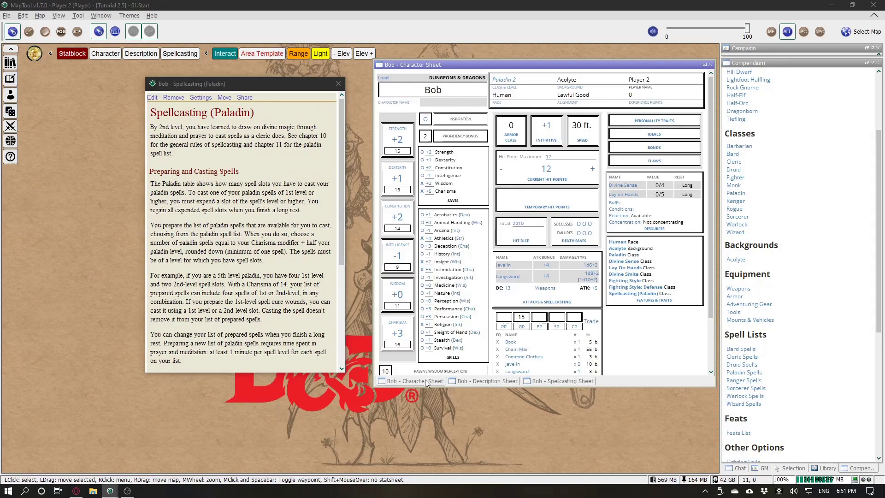
click(620, 255)
drag(220, 86, 127, 80)
scroll(145, 171, down, 15)
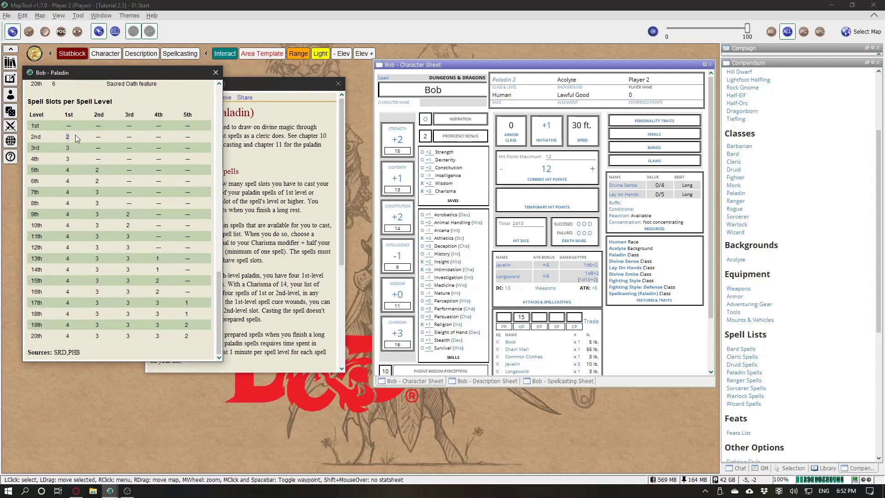
Step: Give Bob's level 1 spell slots a total of 2 and a current value of 1
click(532, 380)
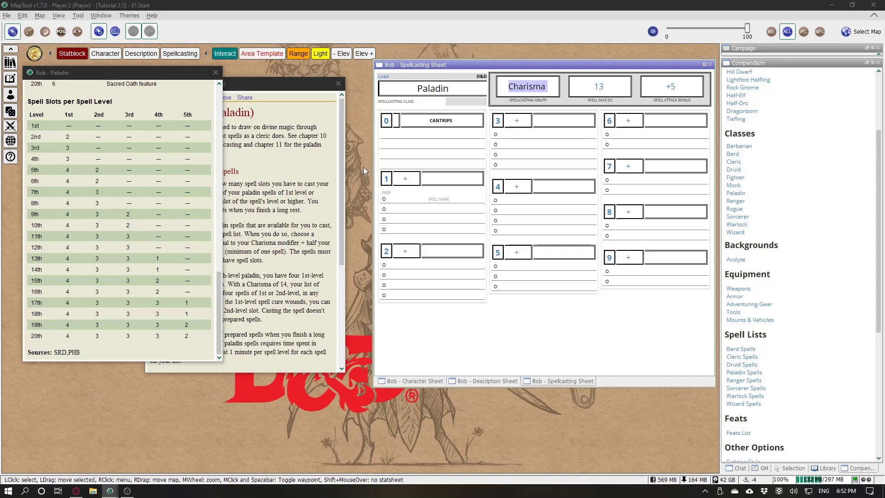
click(405, 179)
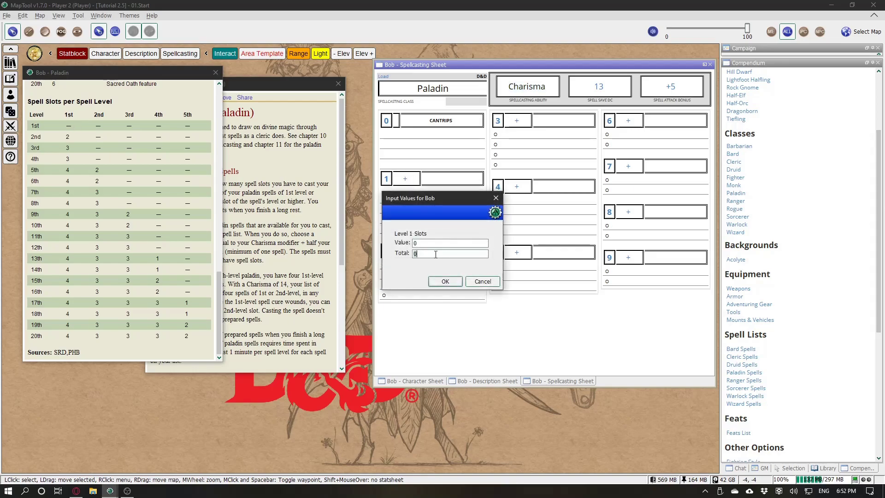
text(4)
key(Return)
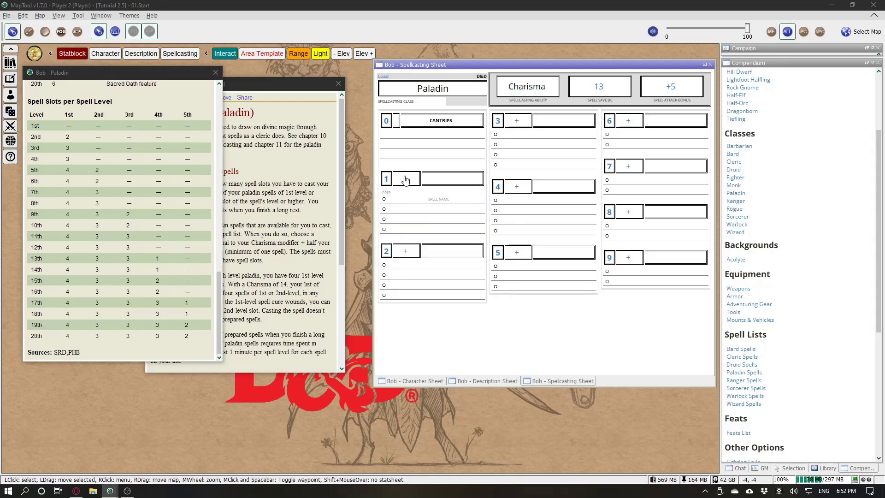
click(405, 179)
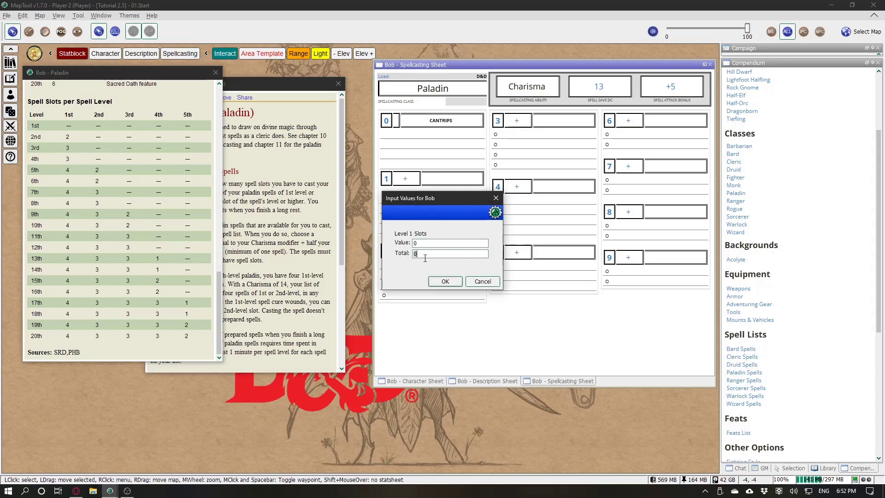
click(445, 281)
click(405, 180)
text(1)
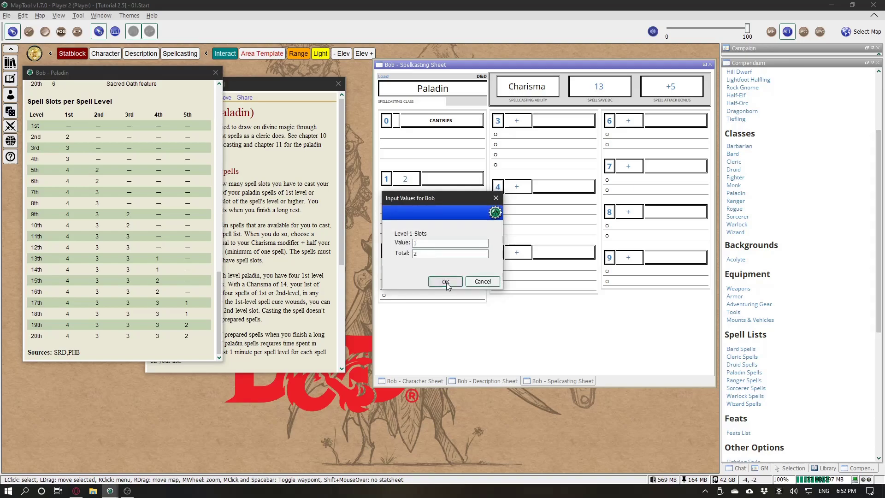